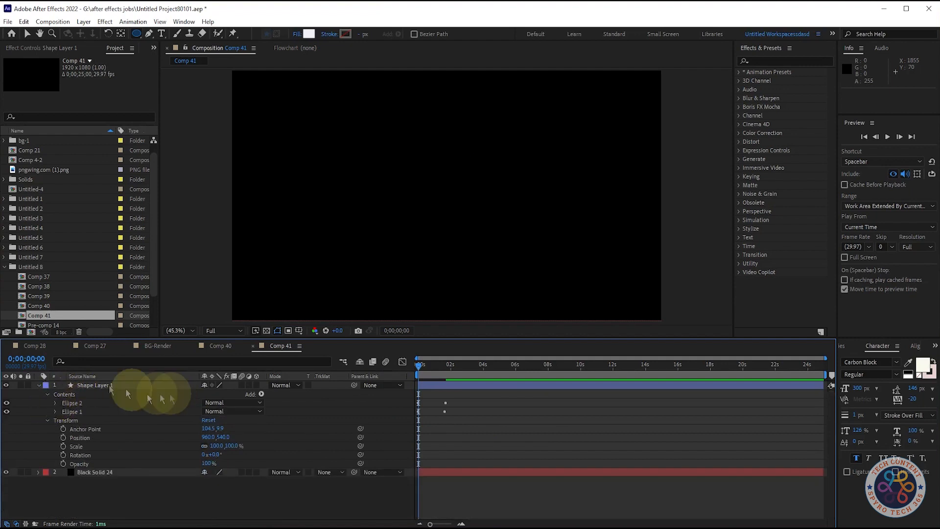
click(262, 394)
click(299, 281)
key(ctrl+z)
Add a Merge Paths operator to Shape Layer 1, choose a mode that cuts one ellipse out of the other, and preview it
click(262, 394)
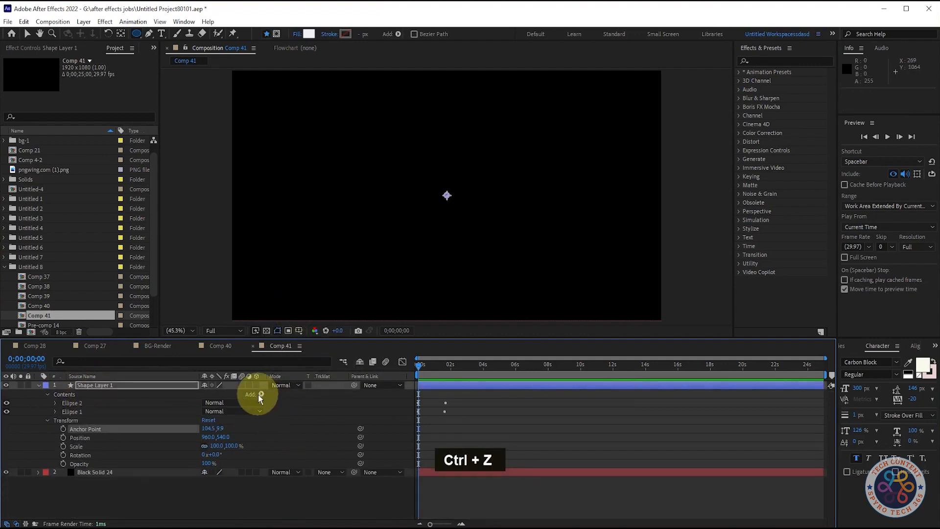
click(304, 279)
click(54, 422)
click(231, 429)
click(229, 462)
key(space)
key(space)
Reveal Shape Layer 1's keyframes and delay the Ellipse 1 Scale keyframes so the first starts at about 0;00;01;00
click(137, 387)
key(u)
drag(483, 436, 416, 416)
drag(420, 421, 437, 425)
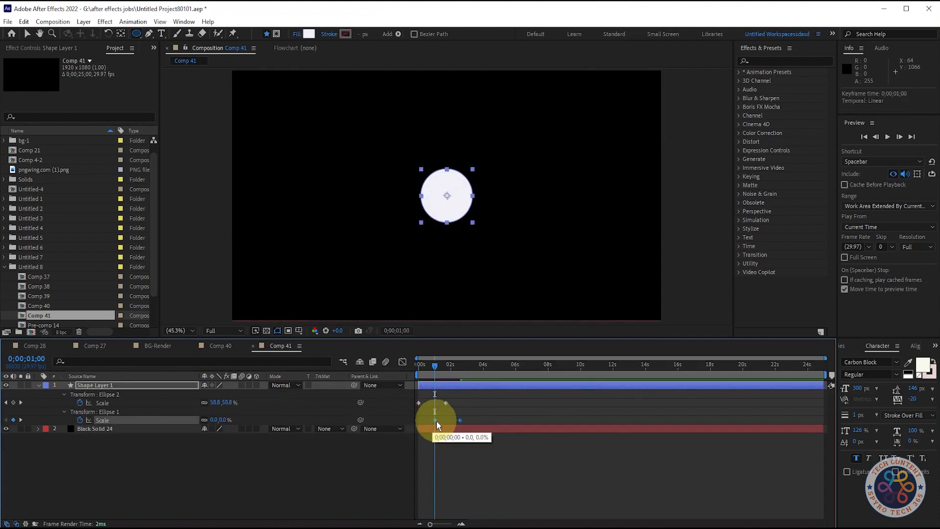
drag(434, 364, 370, 369)
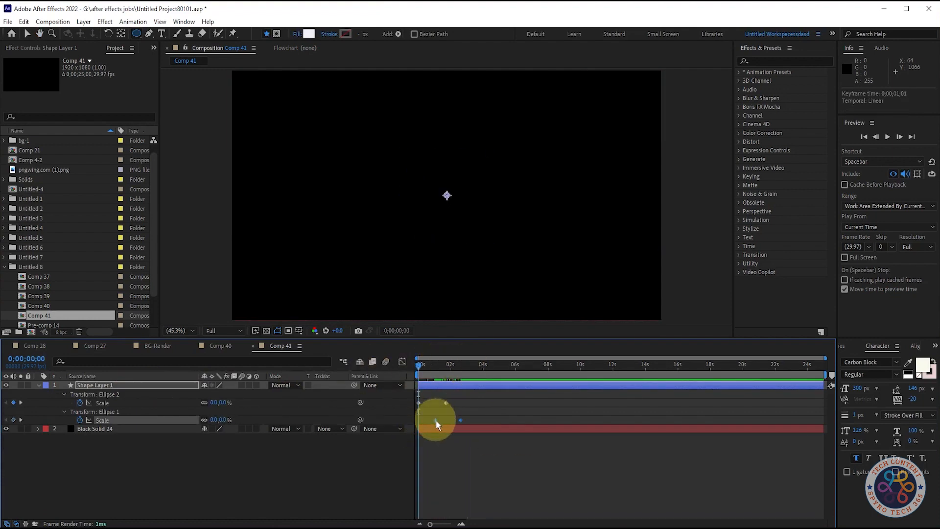
Tighten the Ellipse 1 Scale keyframes to about 0;00;01;09 and 0;00;02;10, previewing the ring animation
key(space)
key(space)
key(ctrl+z)
key(space)
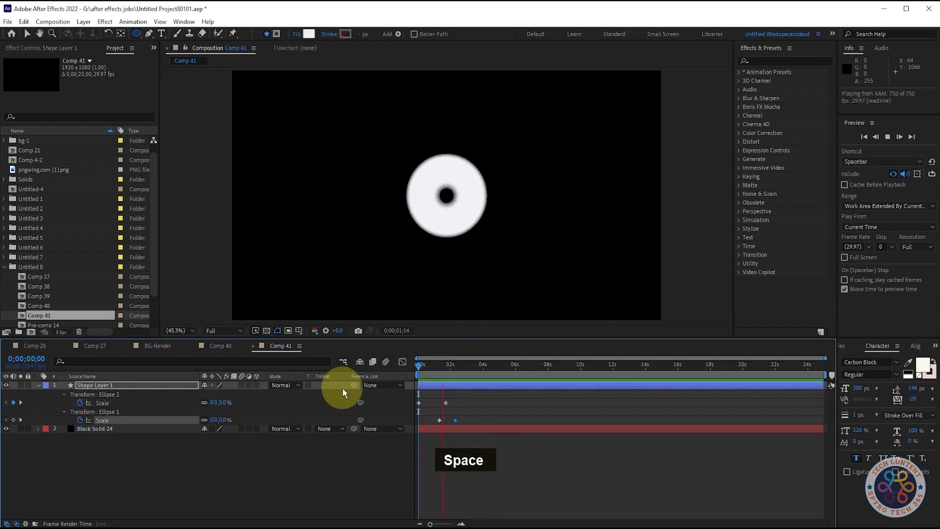
key(space)
click(457, 367)
key(space)
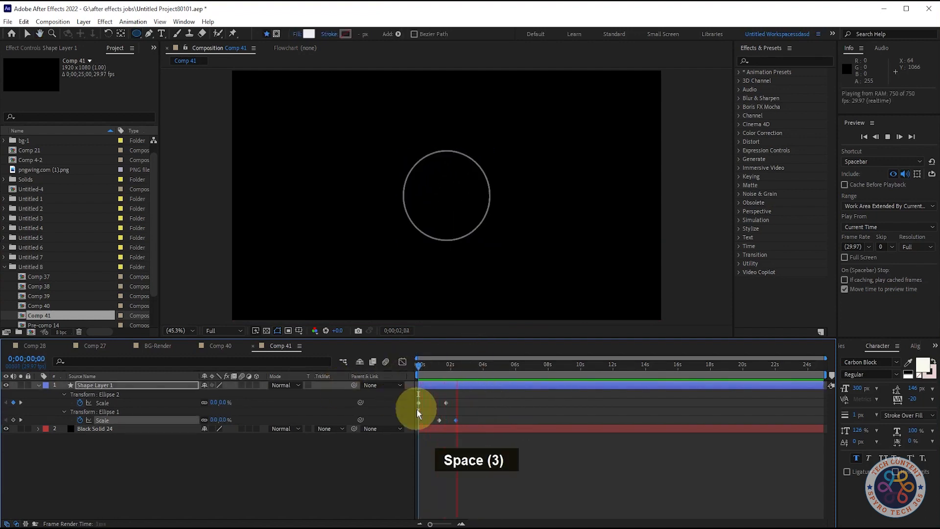
key(space)
Apply Easy Ease to all Scale keyframes of both ellipses and preview the motion
drag(485, 422, 425, 404)
key(F9)
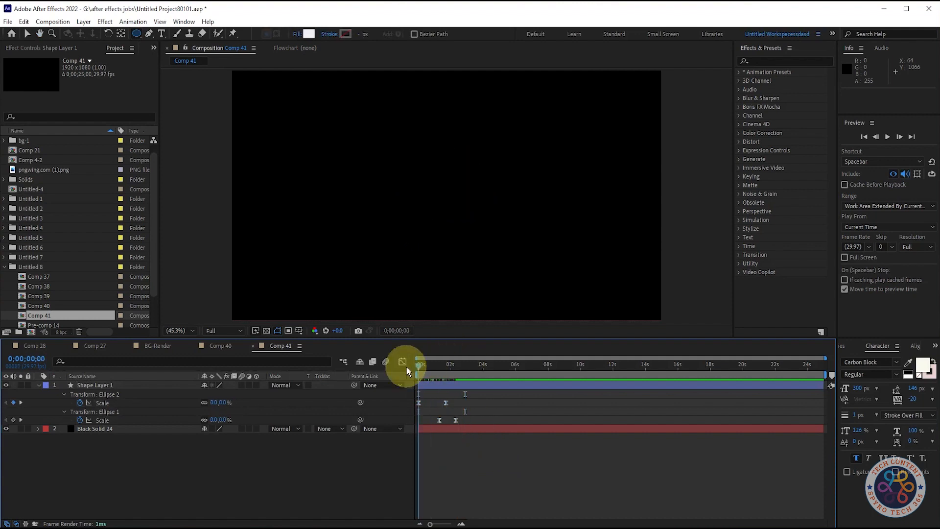
key(space)
click(407, 367)
key(space)
Reshape the Scale speed curves of both ellipses in the Graph Editor using 100% influence, and preview the ring animation
click(402, 361)
drag(499, 431, 416, 393)
click(402, 362)
click(446, 495)
drag(423, 496, 453, 496)
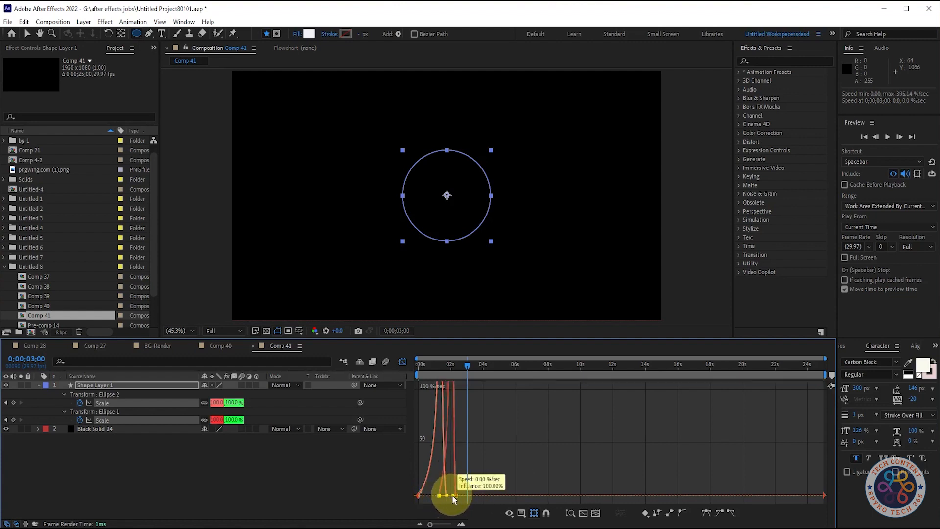
click(402, 362)
drag(465, 368, 392, 361)
key(space)
key(space)
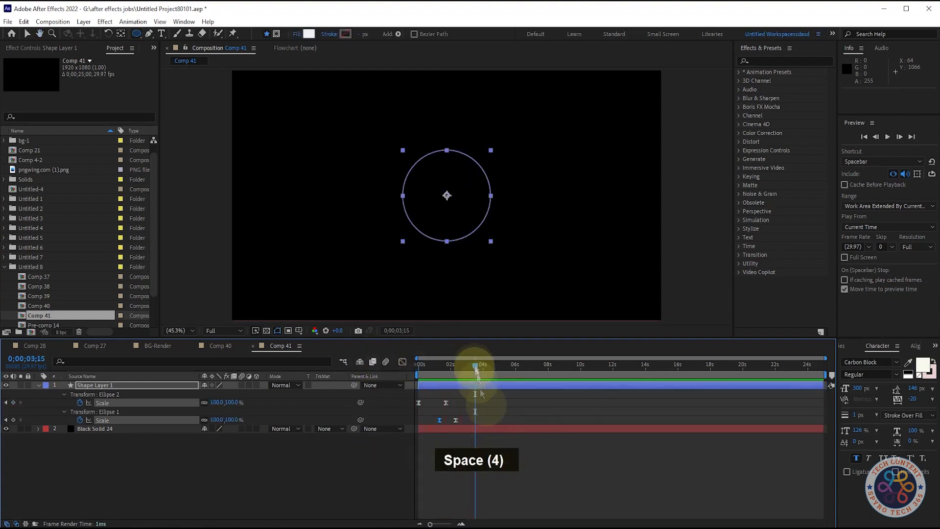
key(space)
key(space)
click(273, 479)
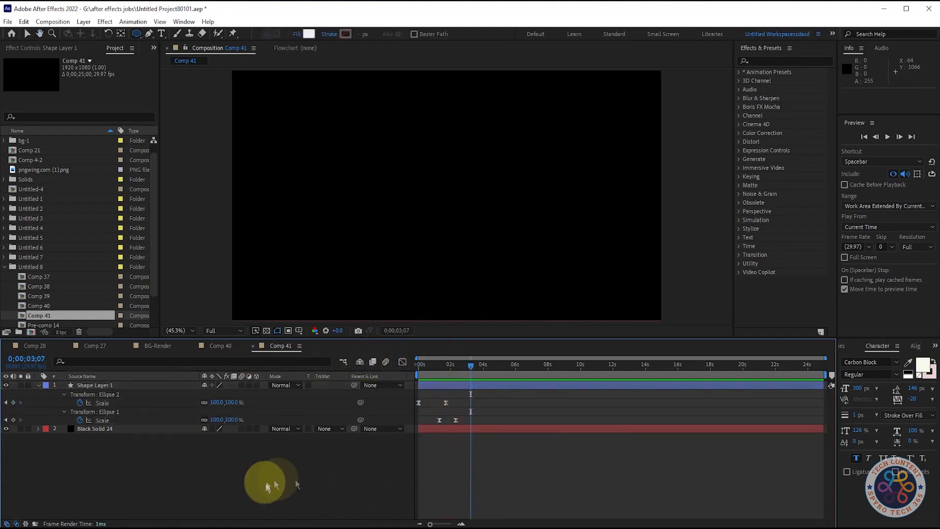
Draw a vertical line with the Pen tool beside the white circle at about 0;00;01;16, on a new shape layer
click(38, 385)
drag(461, 367, 442, 366)
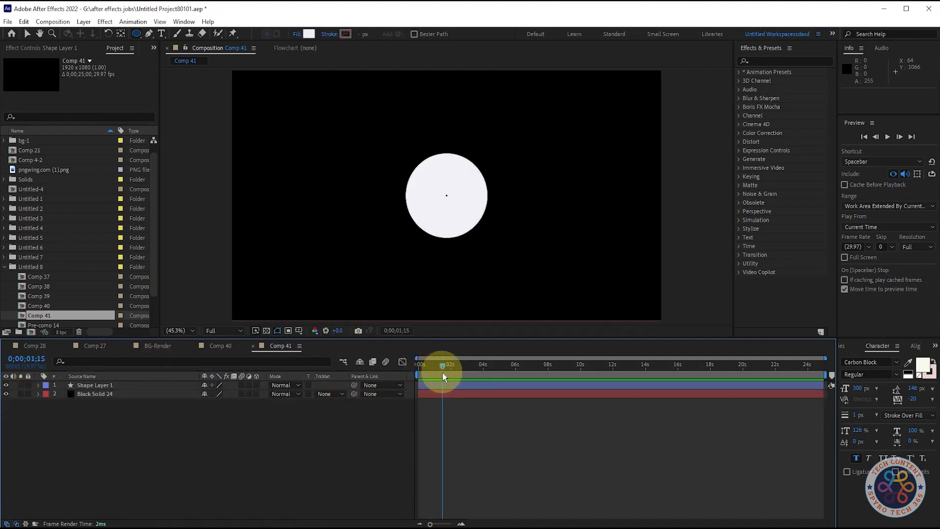
click(148, 34)
click(535, 199)
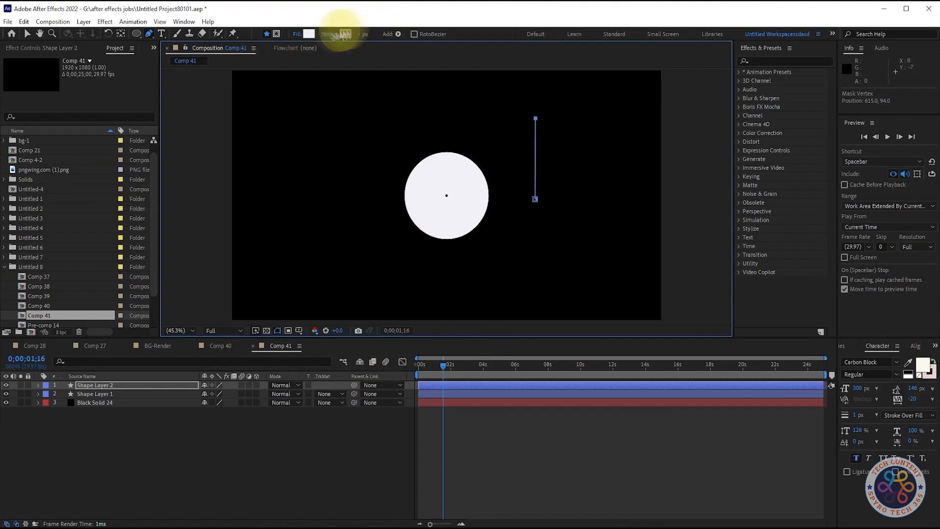
Set the line's fill to none and give it a solid white stroke 4 px wide
click(297, 34)
click(419, 245)
click(453, 302)
click(329, 34)
click(430, 245)
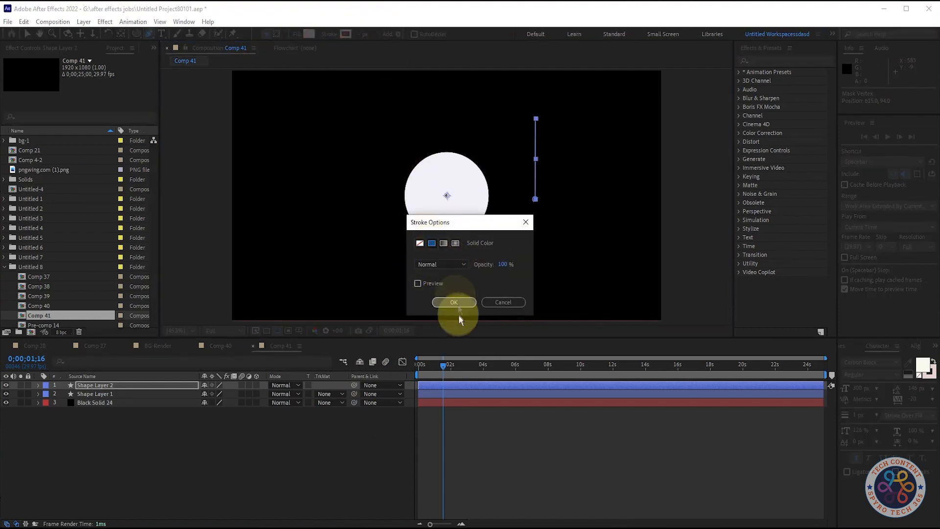
click(453, 302)
click(363, 34)
text(4)
key(Return)
Solo Shape Layer 2 and place its line just above the Title/Action Safe centre mark, with the anchor point on that mark
click(84, 384)
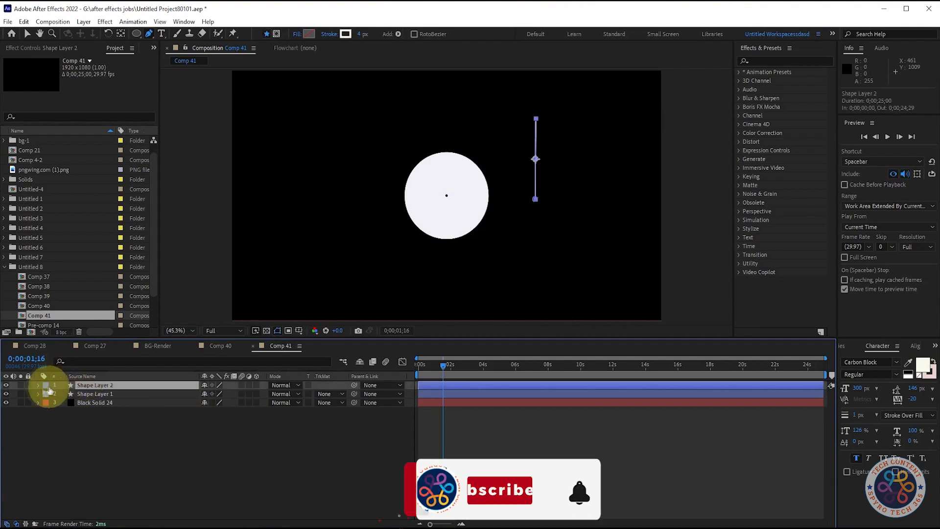
click(20, 385)
key(v)
drag(536, 139, 446, 196)
click(298, 331)
click(316, 341)
key(y)
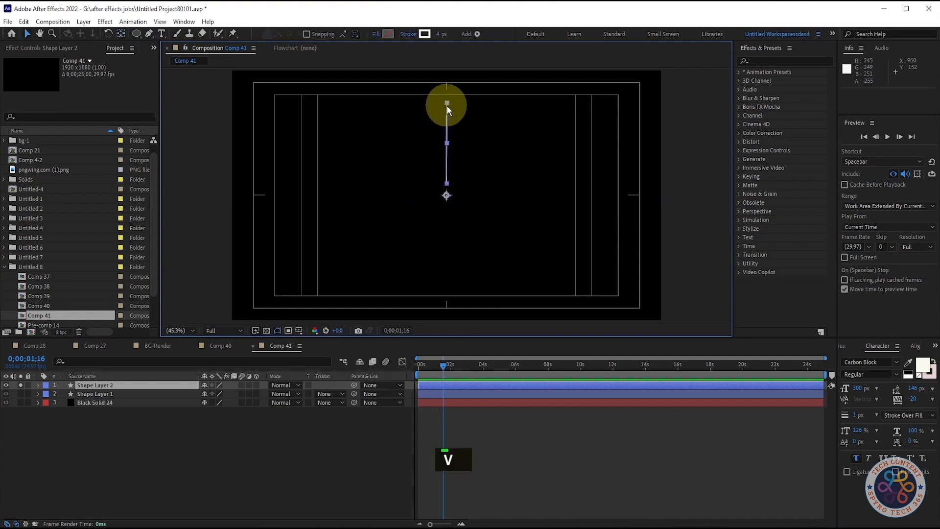
drag(447, 106, 447, 118)
shift+click(630, 294)
key(ctrl+z)
key(ctrl+z)
drag(447, 102, 449, 126)
key(ctrl+z)
Shorten the line by moving its upper vertex down with the Pen tool, keeping the line vertical
shift+click(448, 103)
click(446, 112)
click(149, 33)
drag(447, 103, 442, 102)
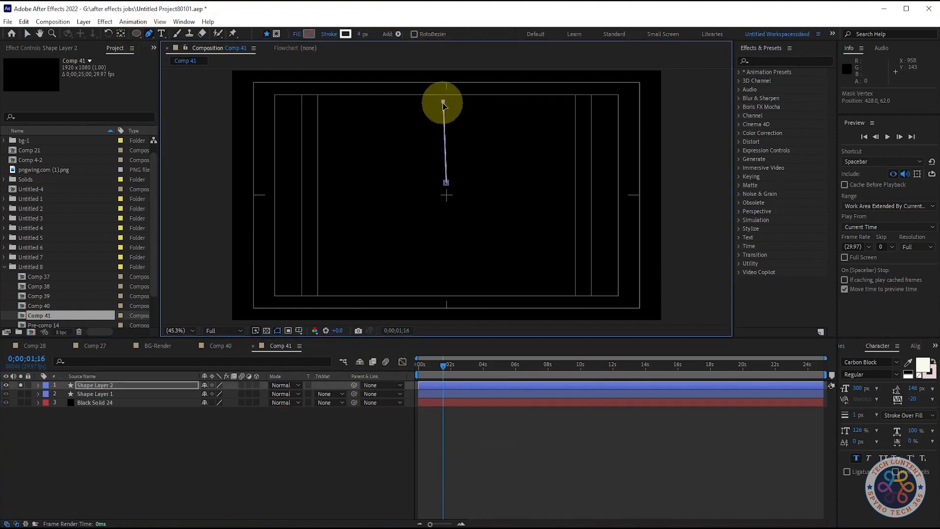
click(346, 462)
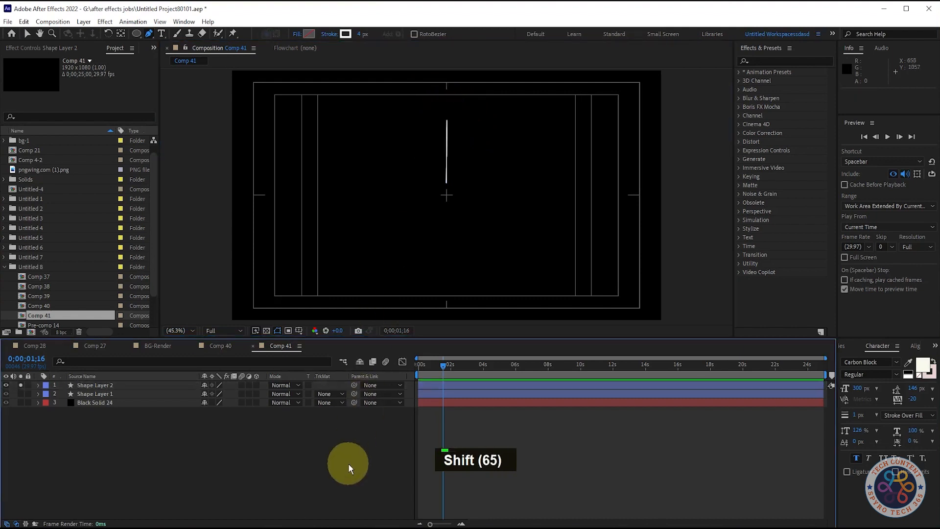
click(148, 386)
click(142, 470)
click(137, 385)
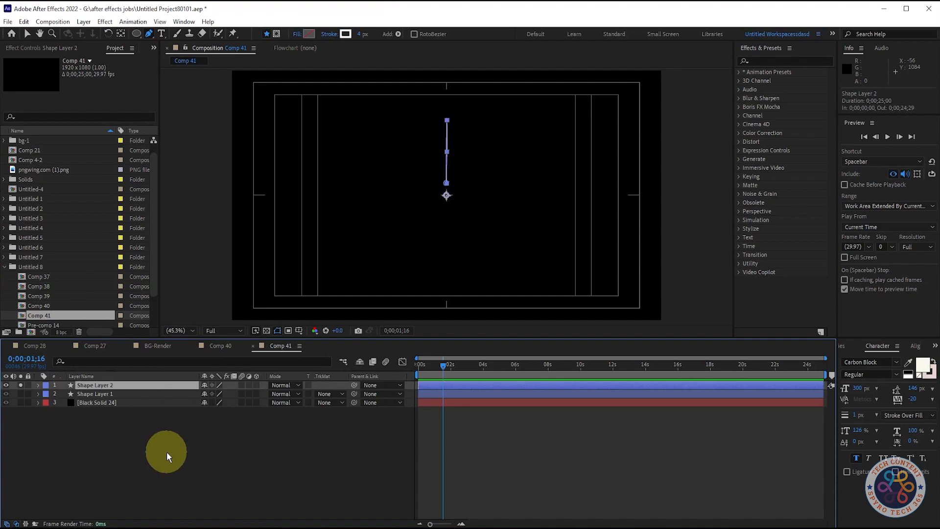
click(21, 385)
click(28, 385)
Expand Shape Layer 2's Shape 1 contents down to the Taper settings of Stroke 1
click(38, 385)
click(166, 498)
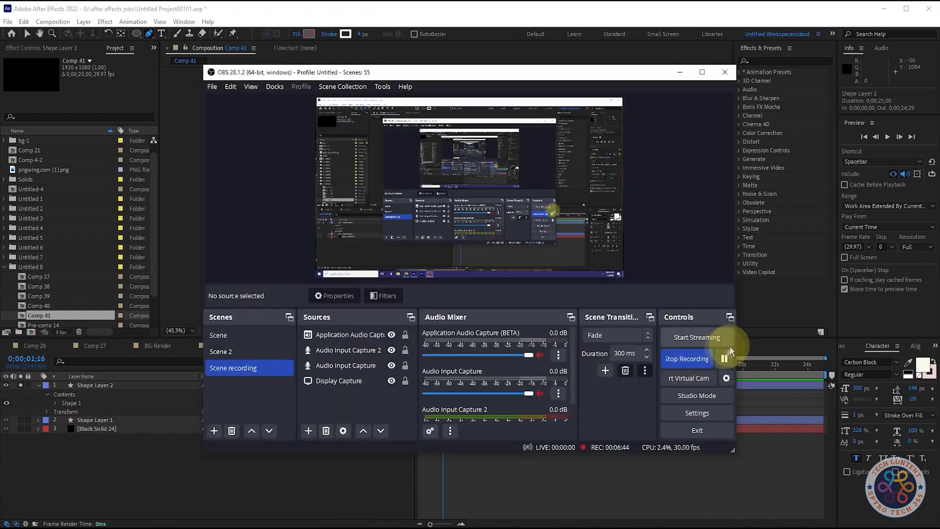
click(76, 436)
click(55, 402)
click(63, 420)
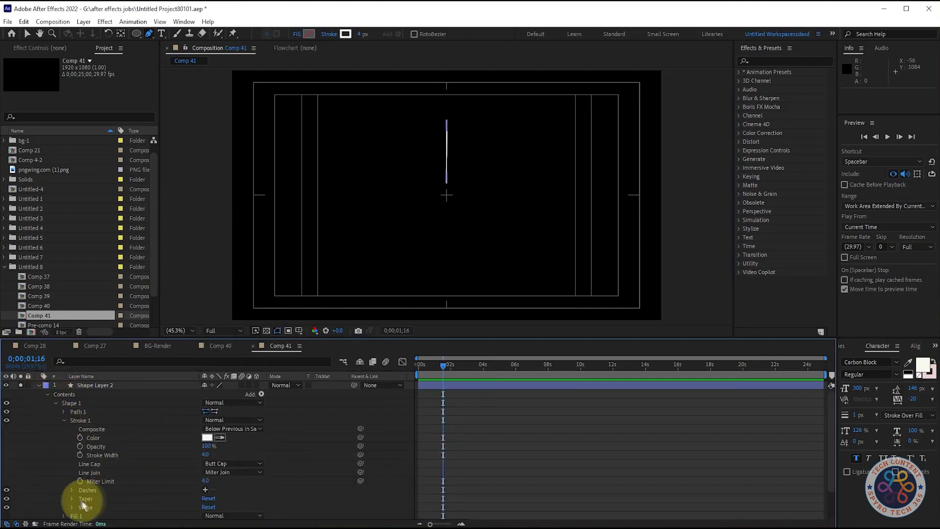
click(72, 499)
Hide the layer controls in the viewer and undo the trial change to the Taper Start Length
click(207, 475)
key(ctrl+shift+h)
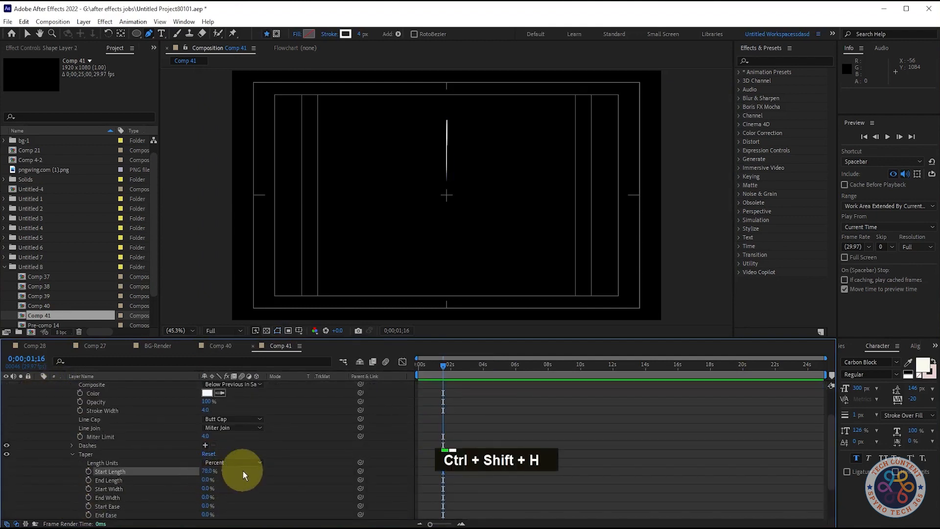
key(ctrl+z)
Set the line stroke's Taper End Length to 25%
drag(206, 479, 215, 481)
click(208, 480)
text(25)
click(280, 490)
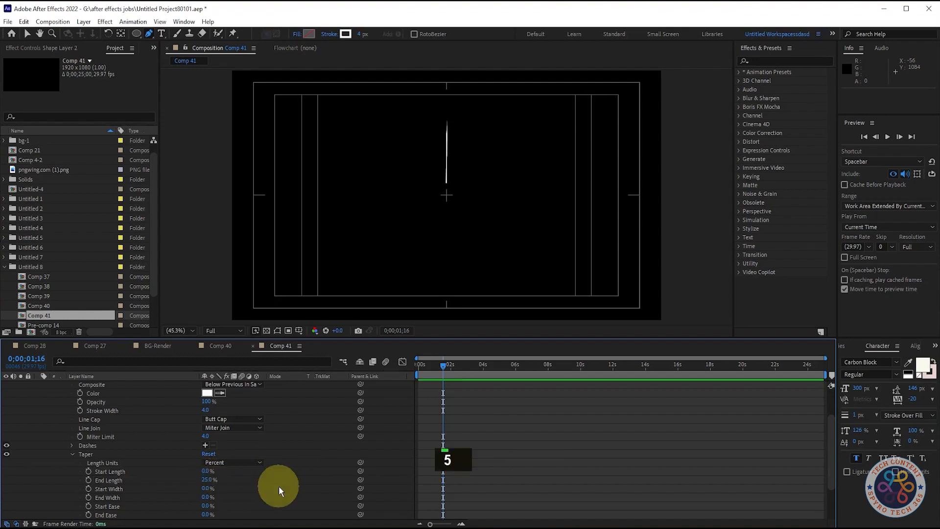
scroll(279, 490, down, 2)
scroll(280, 490, up, 4)
click(72, 498)
Add a Repeater to Shape Layer 2 and set its Copies to 8
click(261, 394)
click(308, 316)
scroll(284, 444, down, 2)
click(56, 489)
scroll(277, 457, down, 2)
click(206, 462)
text(8)
click(292, 443)
Set the repeater transform's Position to 0, 0 and Rotation to 45°, and adjust its Anchor Point to 396, 13
click(63, 489)
scroll(210, 465, down, 2)
click(214, 471)
text(45)
key(Return)
mouse_move(205, 445)
mouse_down()
mouse_move(395, 445)
mouse_move(211, 446)
mouse_up()
key(ctrl+z)
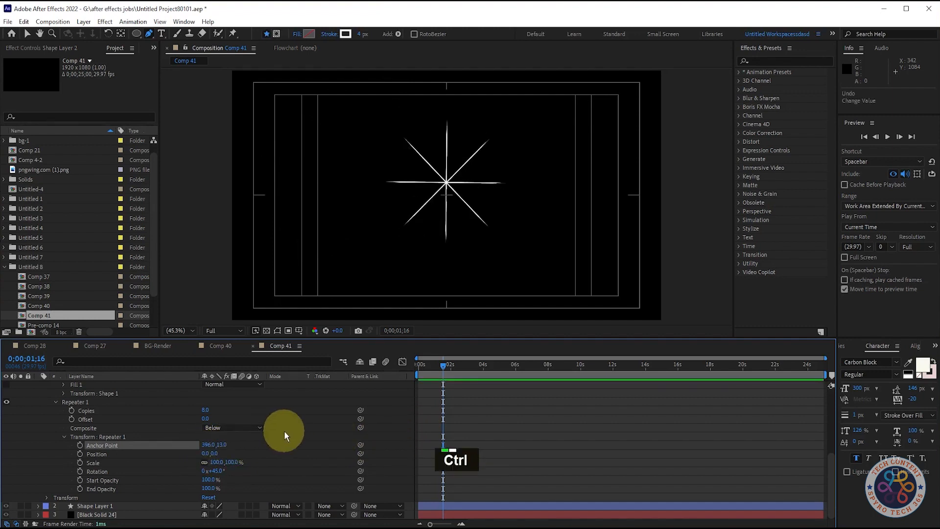
Centre the radial lines by setting the repeater's Anchor Point to 396, 67, checking alignment at 90° rotation before restoring 45°
click(218, 471)
click(263, 468)
mouse_move(206, 453)
mouse_down()
mouse_move(235, 392)
mouse_move(215, 444)
mouse_up()
key(ctrl+z)
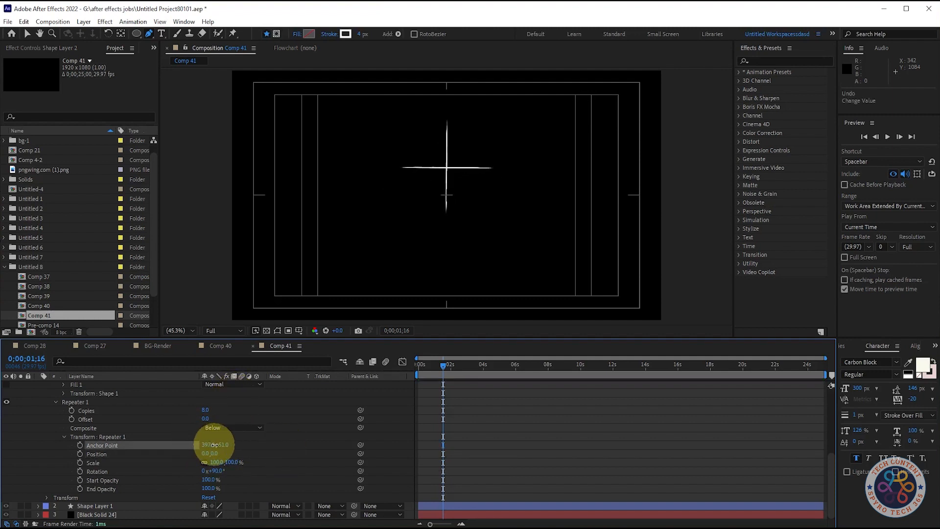
drag(215, 445, 267, 456)
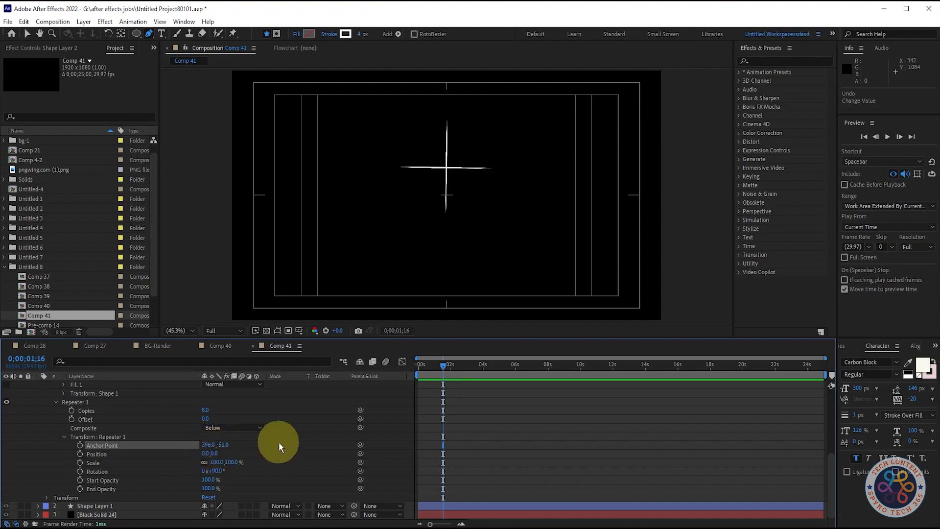
drag(222, 444, 270, 449)
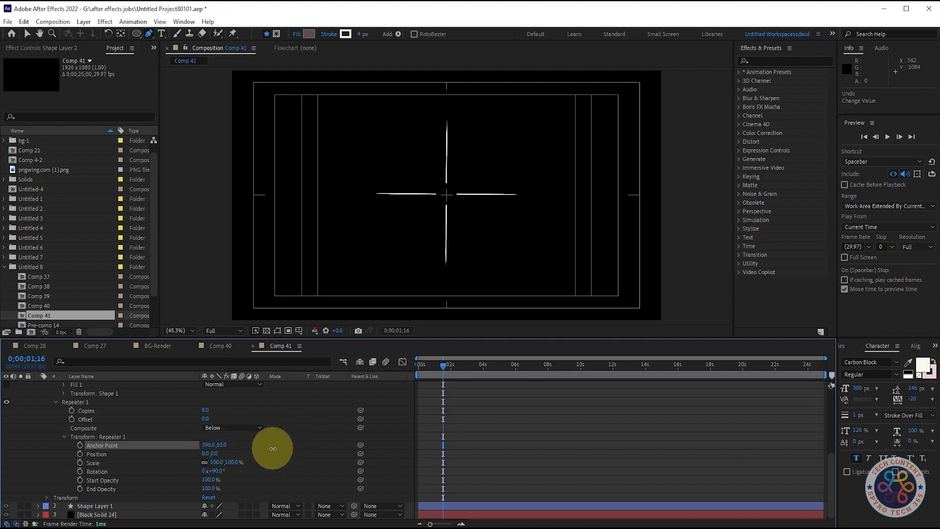
text(45)
click(286, 456)
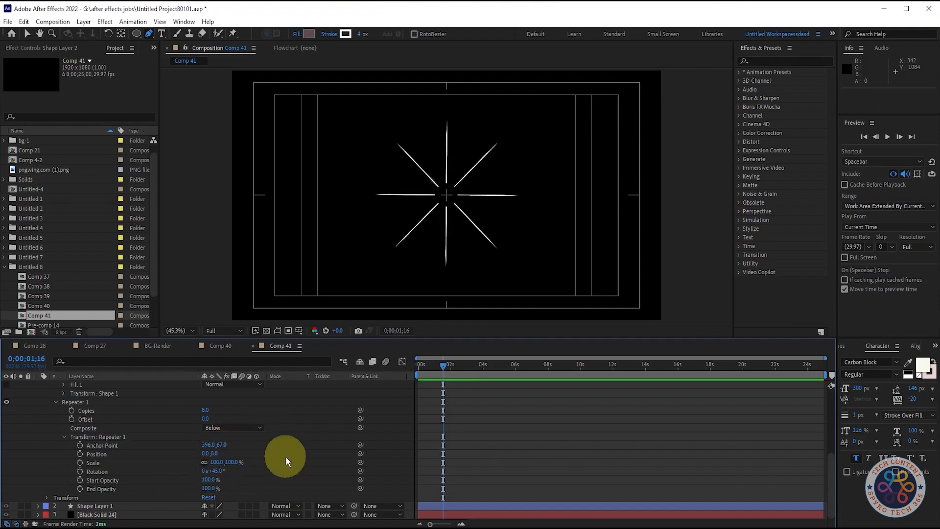
Collapse the Shape 1 and Repeater 1 property groups of Shape Layer 2
scroll(289, 458, up, 5)
scroll(293, 462, down, 5)
scroll(298, 464, up, 5)
scroll(298, 464, down, 5)
scroll(298, 465, up, 5)
click(55, 402)
click(55, 411)
click(55, 411)
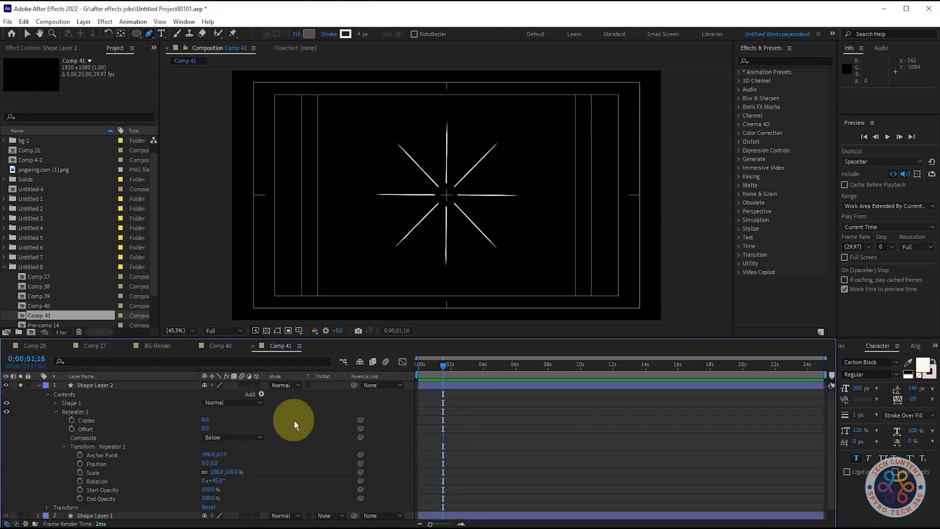
click(55, 411)
click(261, 395)
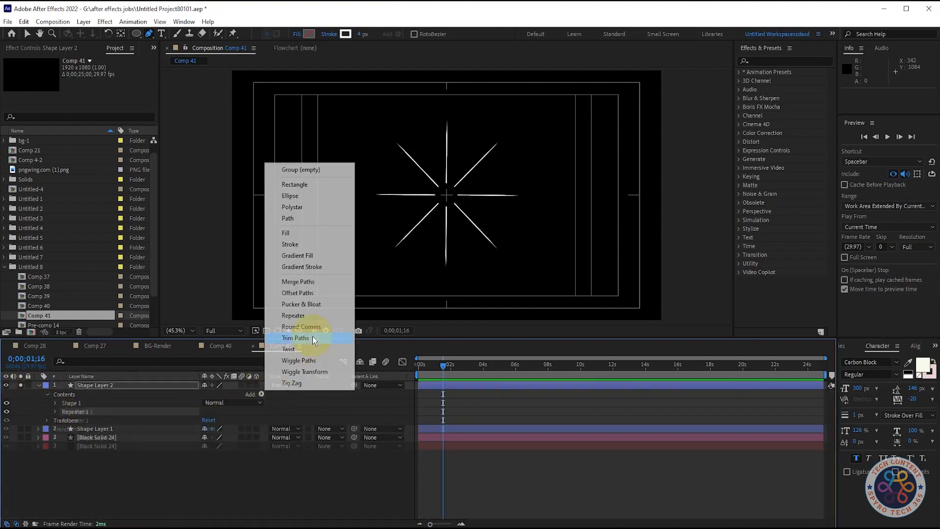
click(313, 336)
key(Delete)
click(261, 394)
click(307, 338)
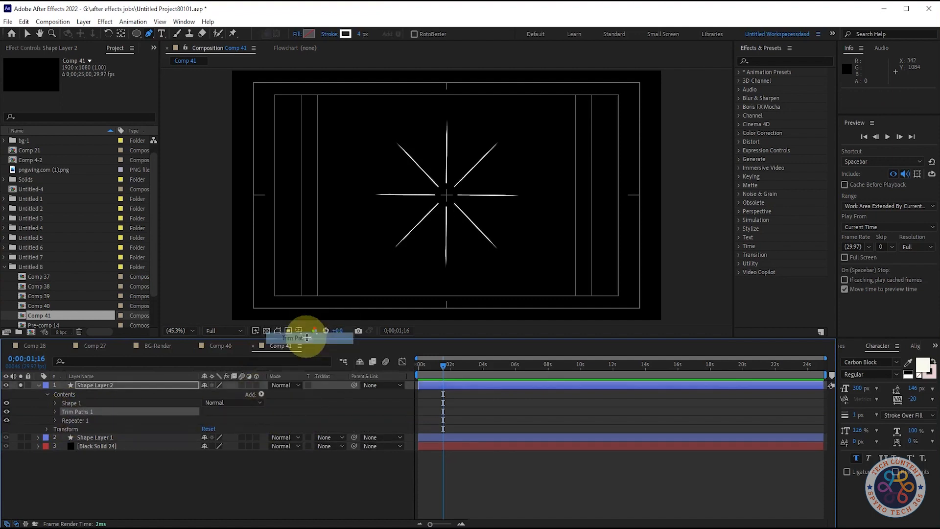
key(ctrl+z)
Add a Trim Paths operator to Shape Layer 2 and reorder it below Repeater 1
click(262, 394)
click(306, 337)
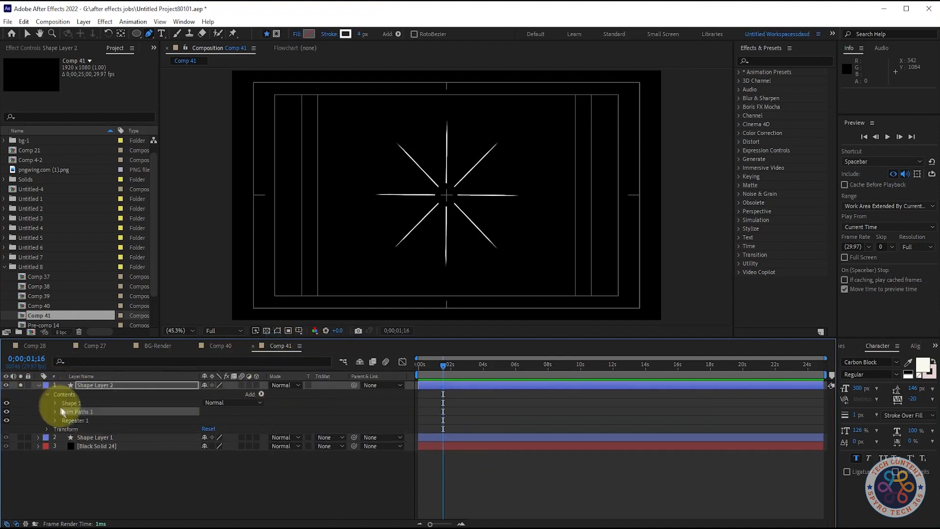
drag(71, 413, 74, 424)
click(294, 434)
Keyframe the Trim Paths End from 0% at the start to 100% at about 0;00;01;24, and preview the lines growing
click(54, 420)
drag(208, 436, 279, 437)
drag(443, 365, 416, 368)
click(71, 437)
click(209, 437)
click(475, 436)
drag(418, 437, 447, 437)
click(210, 437)
text(0)
click(437, 443)
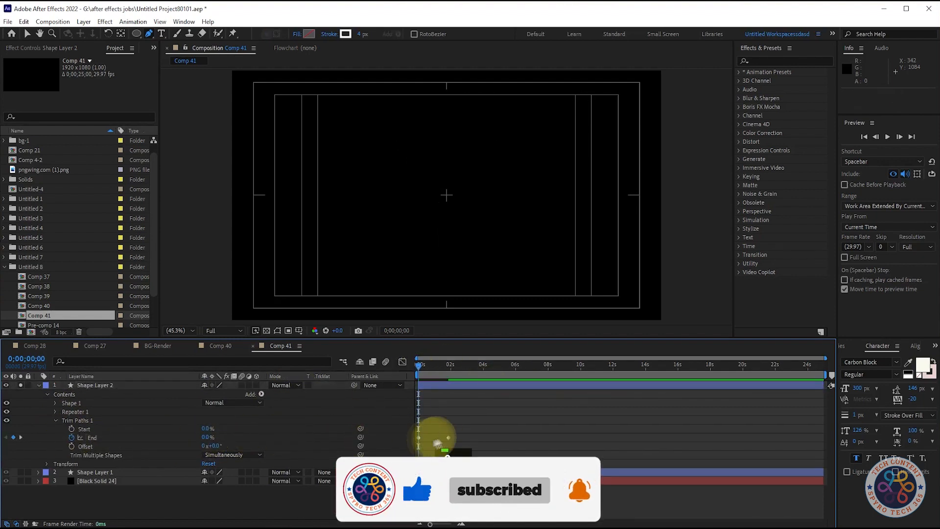
key(space)
key(space)
click(459, 366)
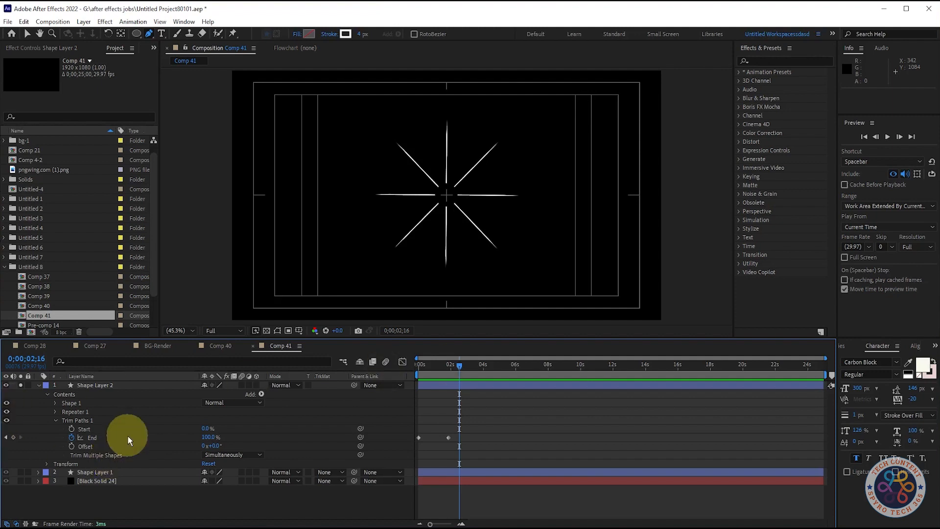
Keyframe the Trim Paths Start from 0% at the beginning to 100% at about 0;00;02;03
key(Home)
drag(430, 374, 452, 368)
click(72, 428)
drag(206, 429, 269, 420)
Offset the Trim Paths End keyframes after the Start keyframes, placing them at about 0;00;01;25 and 0;00;02;23
drag(461, 435, 435, 438)
drag(451, 365, 419, 365)
key(space)
click(501, 439)
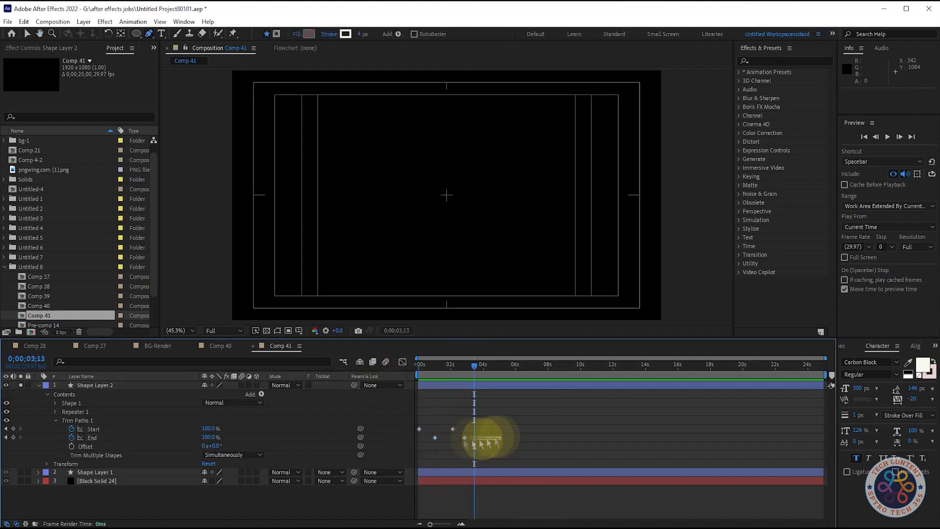
drag(450, 443, 448, 444)
drag(473, 366, 432, 380)
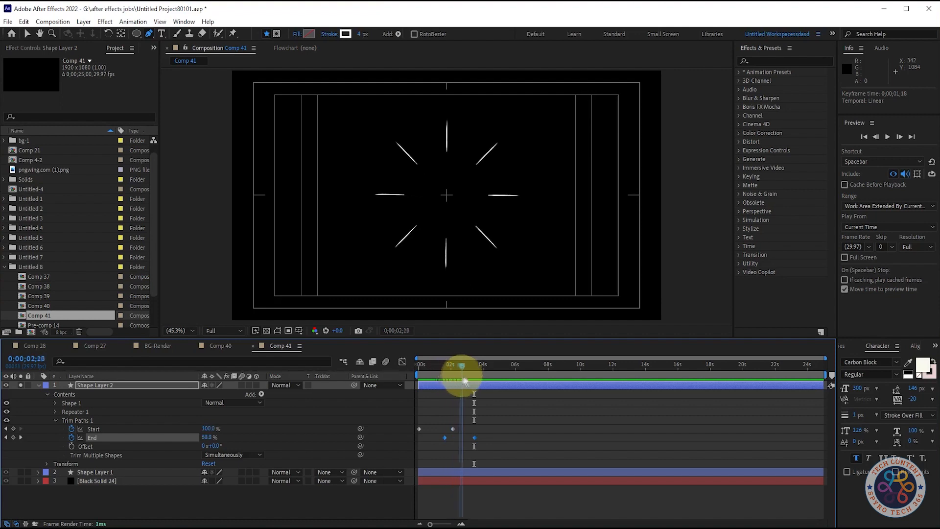
drag(461, 377, 498, 380)
click(480, 443)
drag(478, 438, 463, 437)
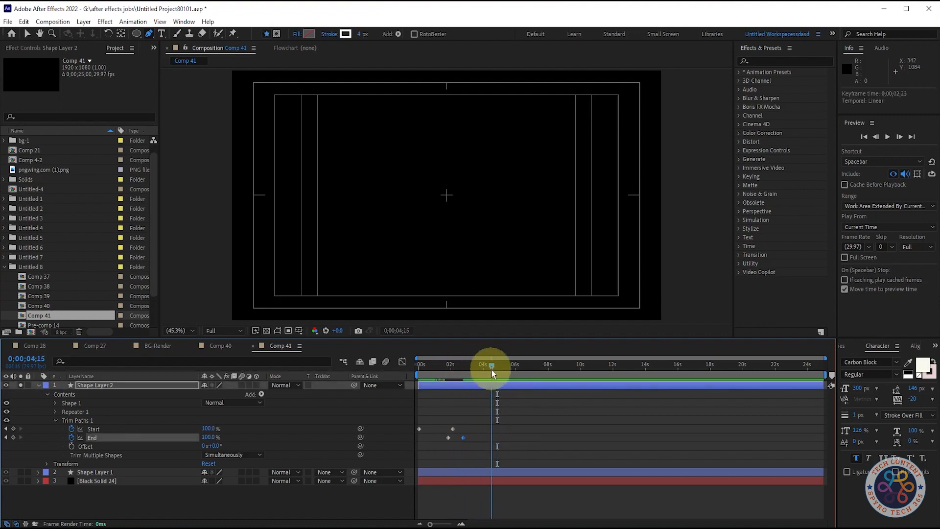
Move Shape Layer 2's Trim Paths End keyframes and last Start keyframe earlier, and preview the faster lines
drag(494, 373, 306, 377)
key(space)
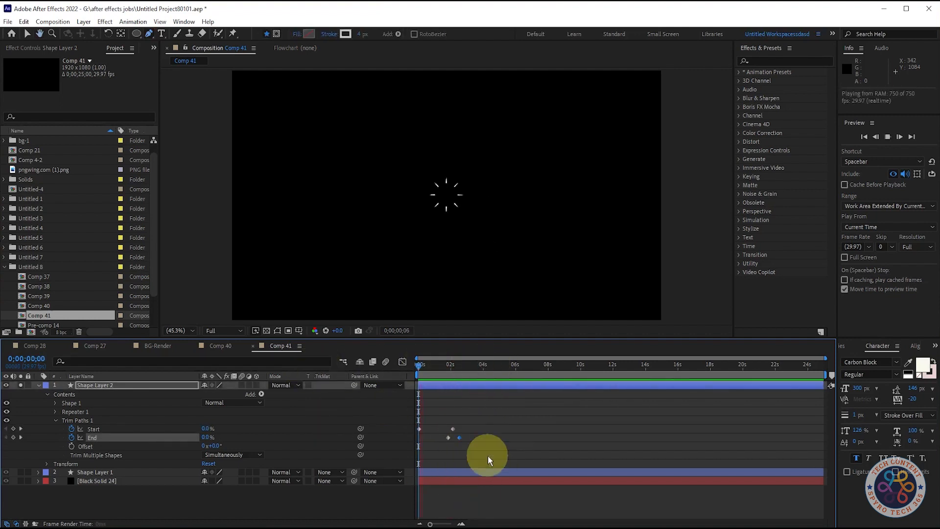
drag(496, 432, 438, 437)
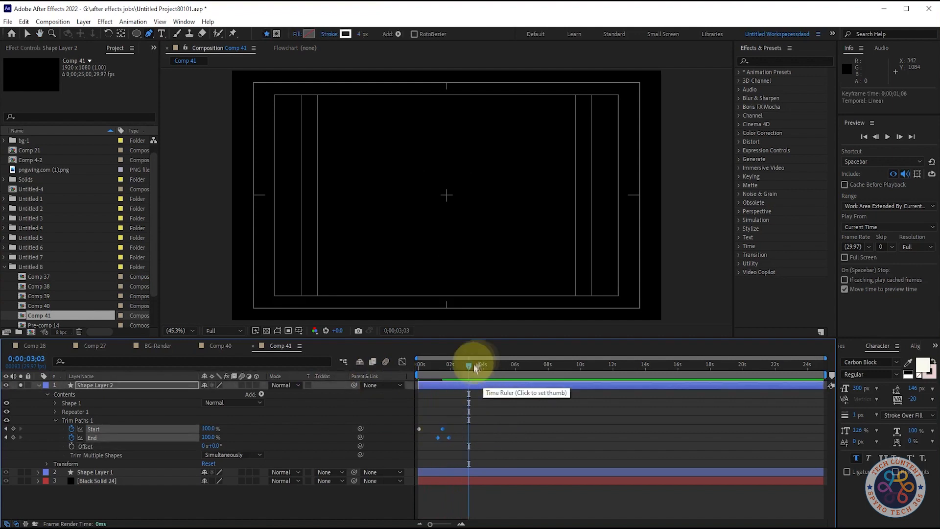
drag(471, 365, 315, 382)
key(space)
key(space)
drag(438, 437, 434, 437)
mouse_move(459, 365)
mouse_down()
mouse_move(415, 370)
mouse_move(446, 354)
mouse_up()
key(space)
key(space)
Apply Easy Ease to all Trim Paths Start and End keyframes, preview the result, and save the project
drag(481, 422, 415, 447)
key(F9)
drag(447, 364, 318, 357)
key(space)
key(space)
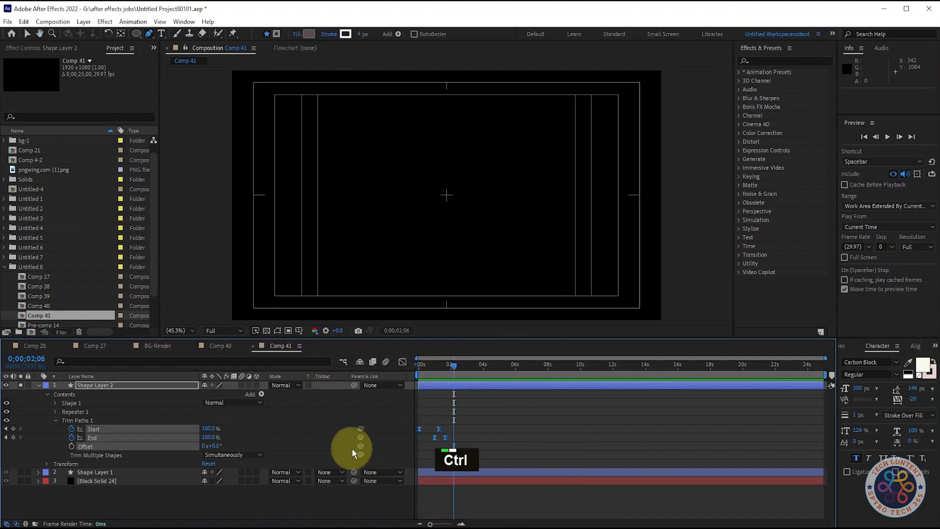
key(ctrl+s)
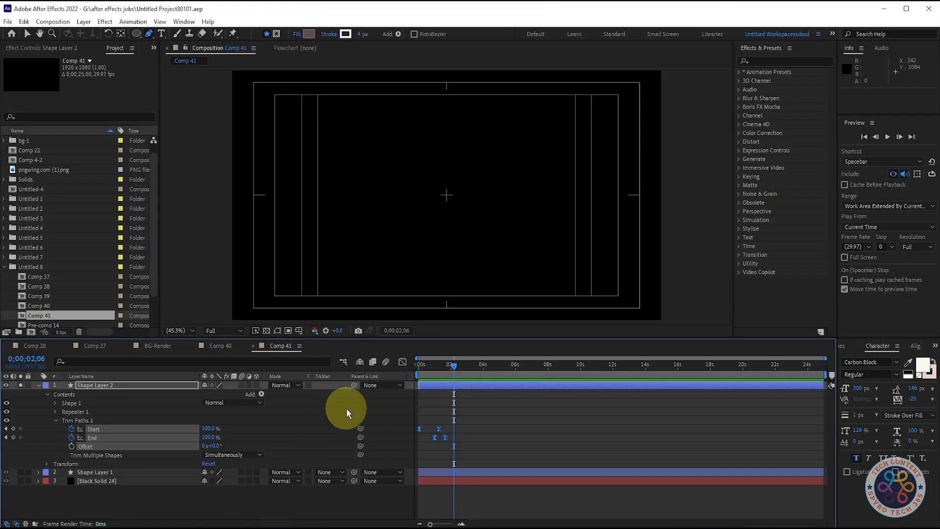
Preview the eased radial lines, enable solo on Shape Layer 1, and play both layers together
key(space)
key(space)
key(space)
key(space)
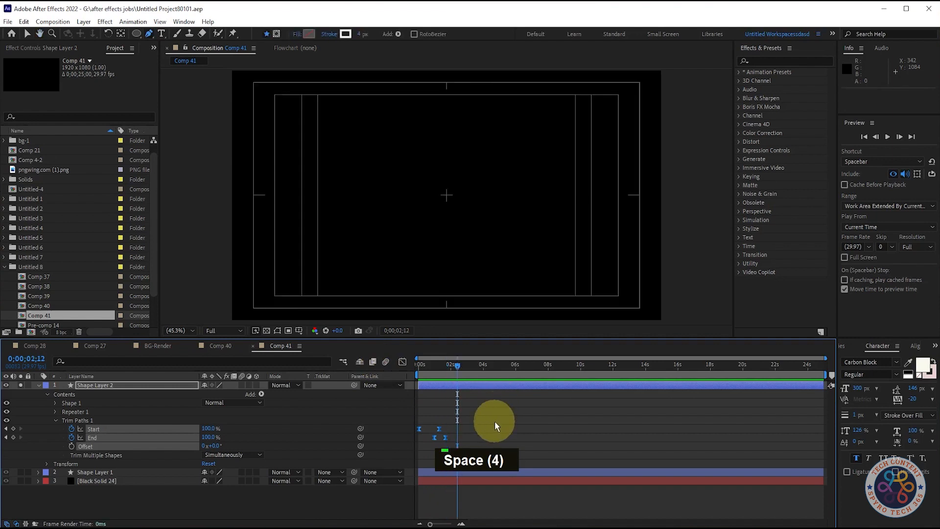
drag(427, 364, 453, 364)
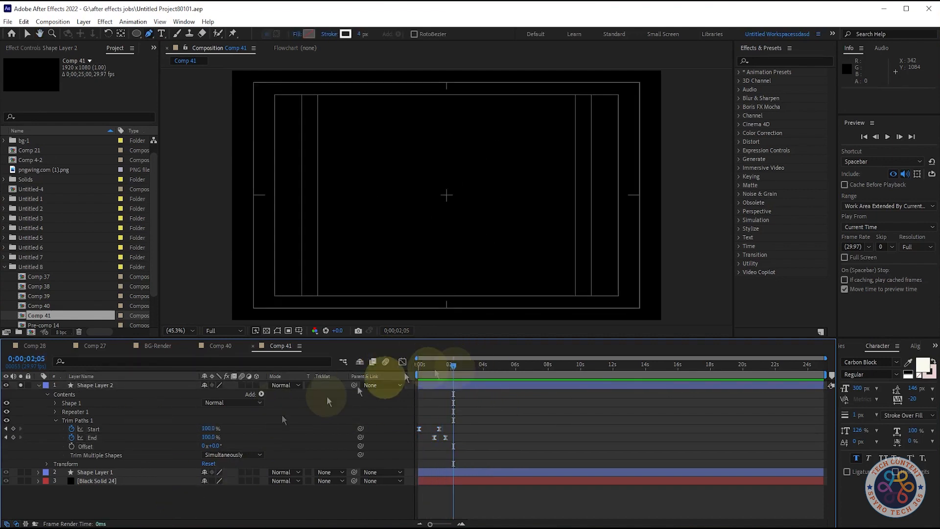
key(space)
key(space)
key(space)
key(space)
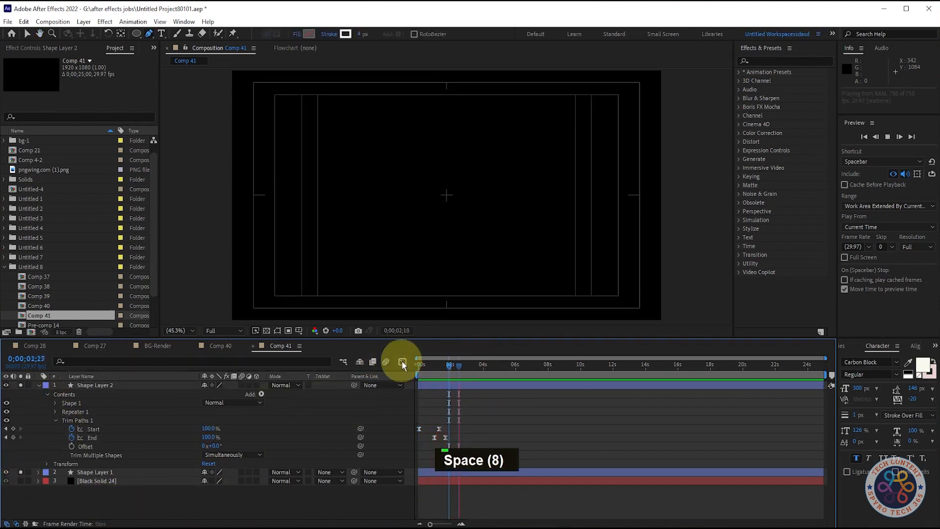
Shift Shape Layer 2 to start at 0;00;01;07 and scale it to 151%, previewing the enlarged lines
drag(473, 385, 433, 376)
key(space)
key(space)
key(s)
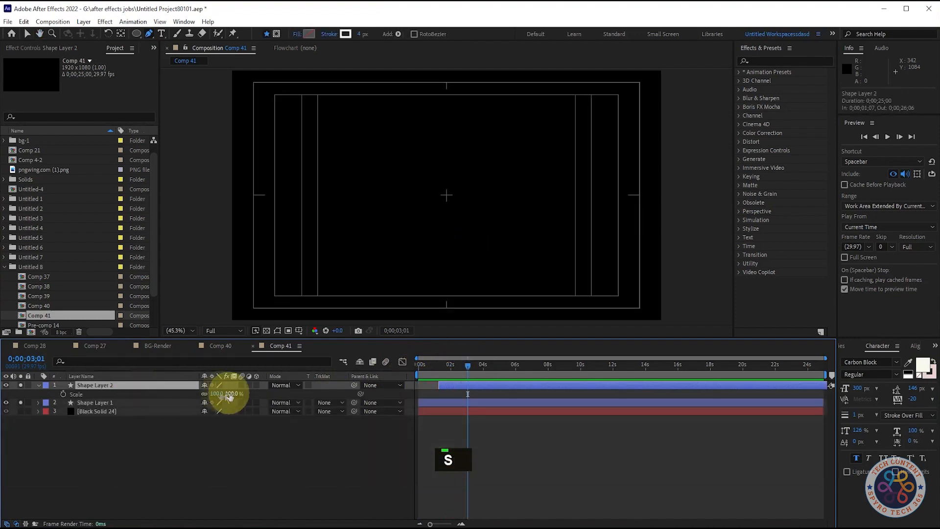
drag(219, 394, 236, 388)
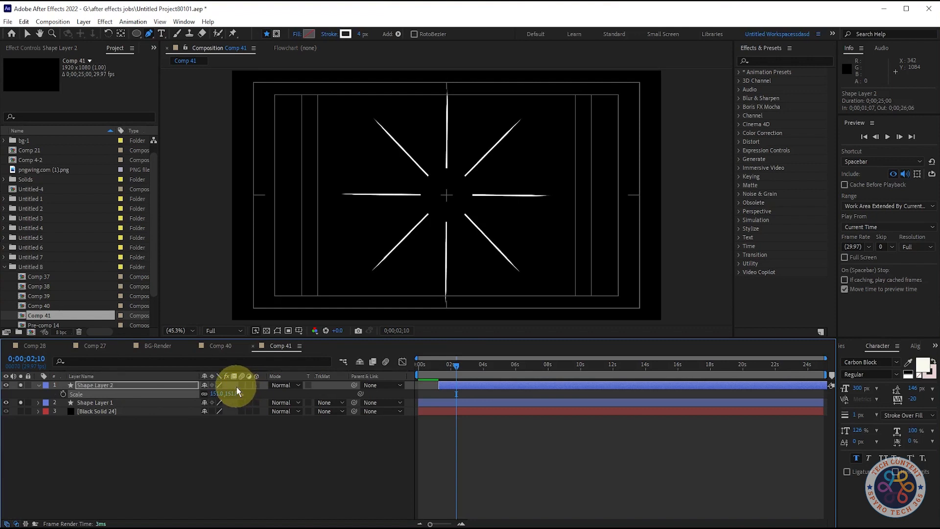
key(space)
key(space)
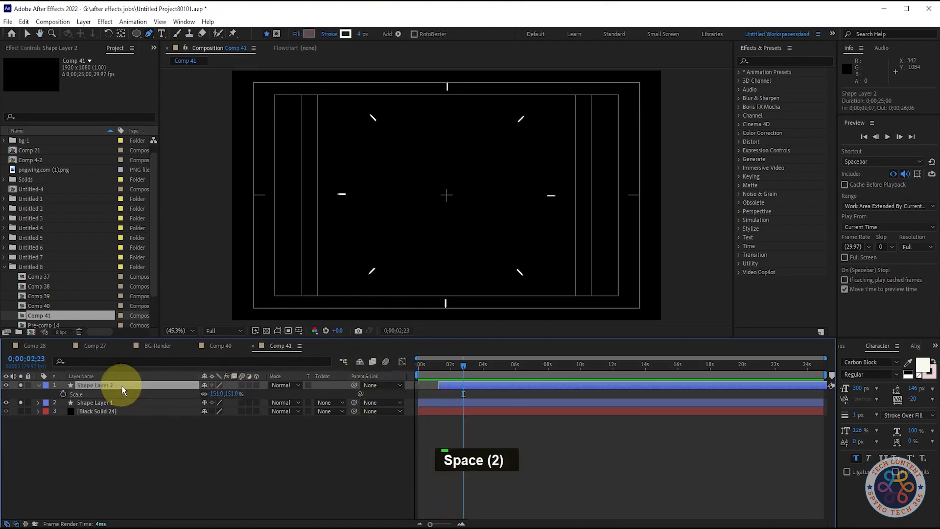
Place Shape Layer 2 below Shape Layer 1 in the stack, delay its start slightly, and preview the burst
drag(122, 386, 117, 398)
click(431, 365)
key(space)
key(space)
drag(453, 393, 362, 365)
key(space)
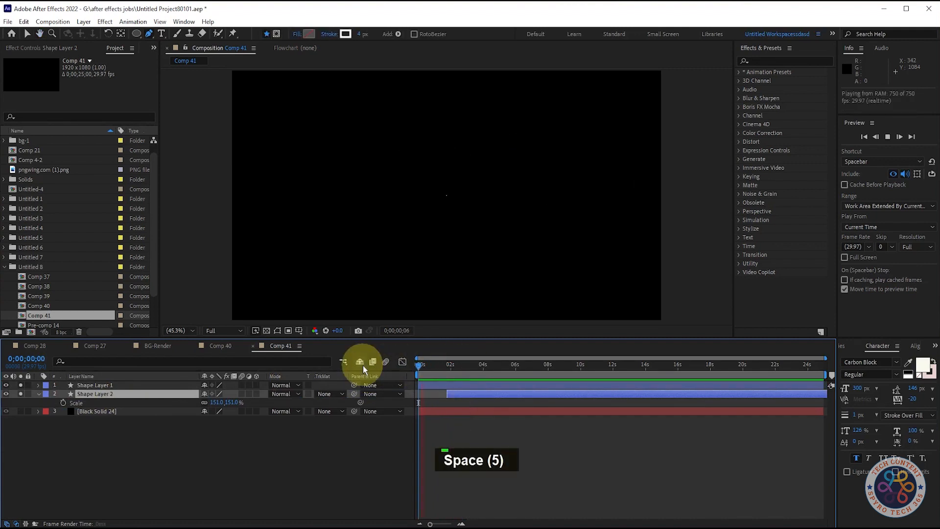
key(space)
key(space)
key(space)
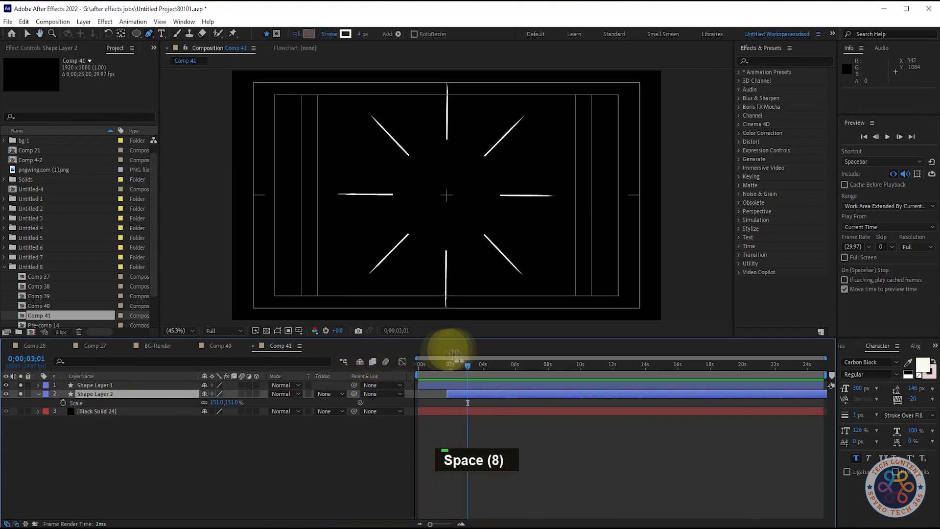
Shift Shape Layer 2 slightly earlier, preview the combined burst, and save the project
click(441, 364)
key(space)
key(space)
key(space)
key(space)
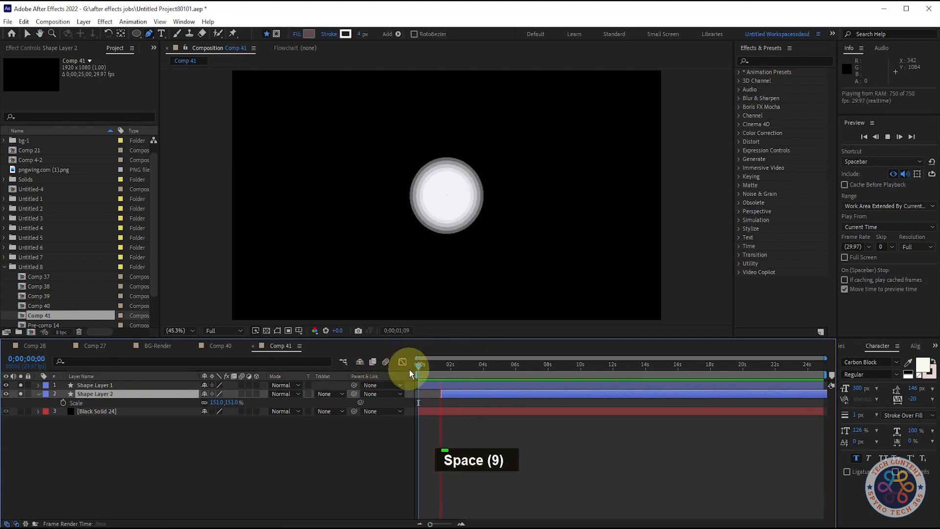
key(space)
key(space)
key(space)
key(space)
click(243, 478)
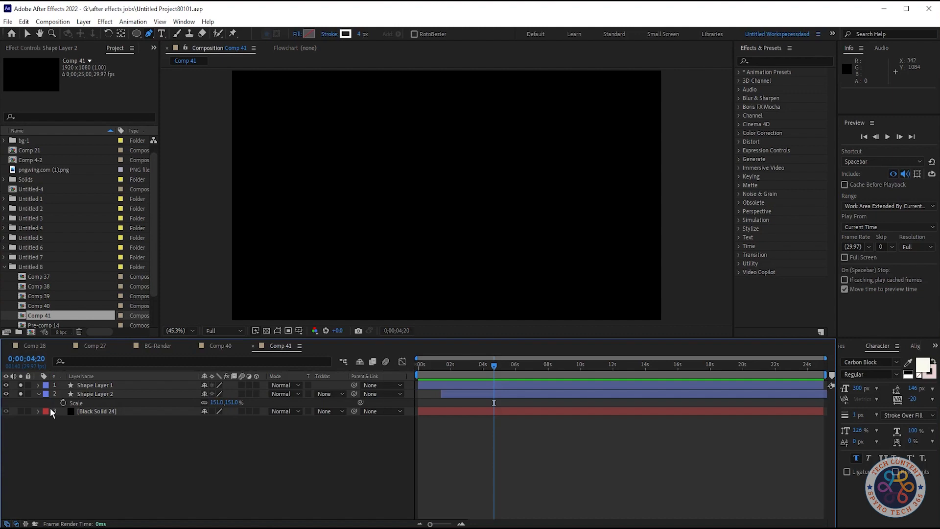
Scrub through the finished burst in Comp 40 to compare its timing with Comp 41
drag(497, 366, 435, 368)
click(223, 348)
scroll(130, 435, up, 4)
click(38, 446)
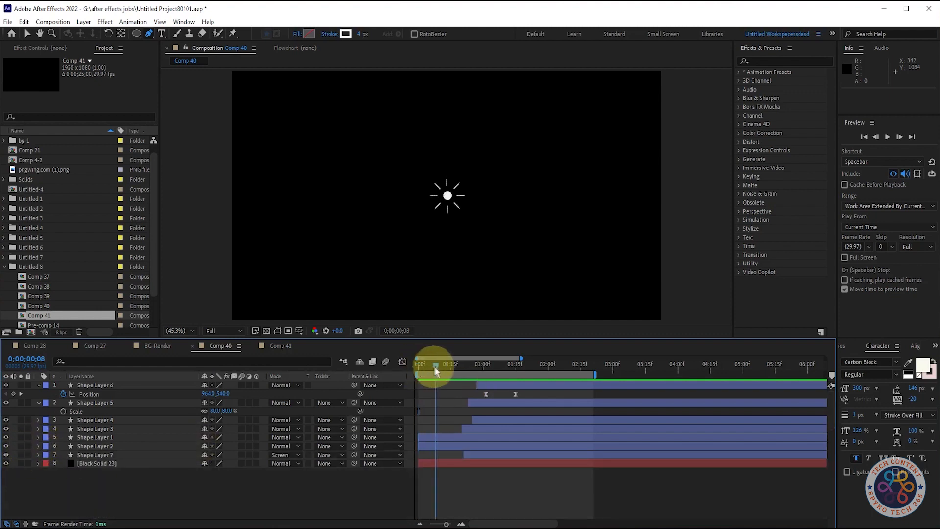
mouse_move(478, 375)
mouse_down()
mouse_move(504, 369)
mouse_move(436, 377)
mouse_move(548, 375)
mouse_move(438, 372)
mouse_move(451, 368)
mouse_up()
click(276, 347)
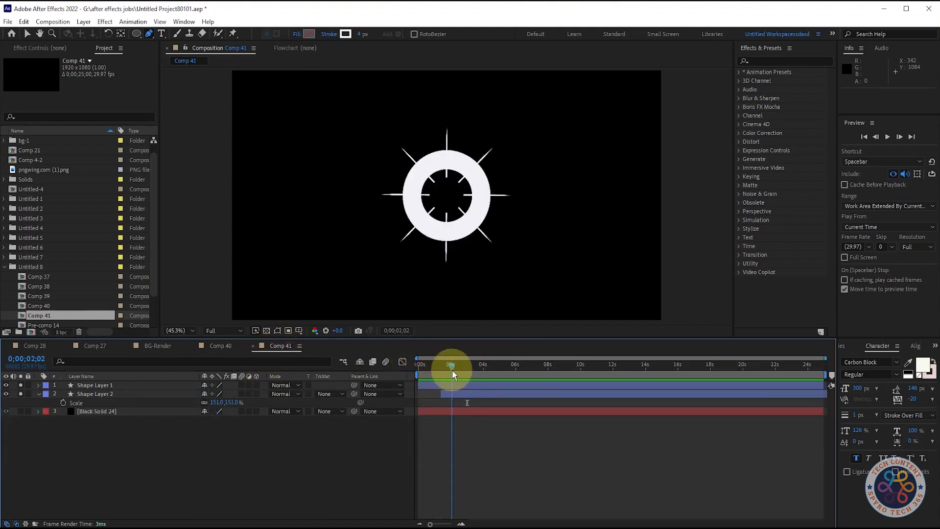
Move the last three Trim Paths keyframes of Shape Layer 2 later, and start the layer at 0;00;01;04
click(39, 394)
click(111, 393)
key(u)
mouse_move(481, 399)
mouse_down()
mouse_move(454, 416)
mouse_move(477, 412)
mouse_up()
drag(511, 396, 496, 395)
drag(417, 369, 455, 397)
click(447, 384)
mouse_move(438, 369)
mouse_down()
mouse_move(430, 367)
mouse_move(469, 368)
mouse_move(437, 368)
mouse_up()
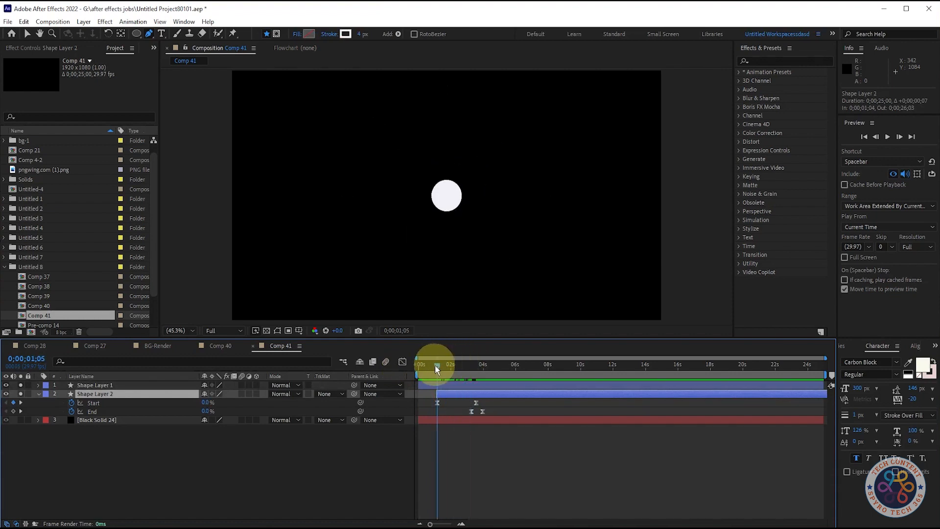
Move Shape Layer 2's first Trim Paths Start keyframe to 0;00;01;10 and scrub to check it
drag(437, 403, 441, 402)
click(416, 368)
drag(416, 367, 437, 371)
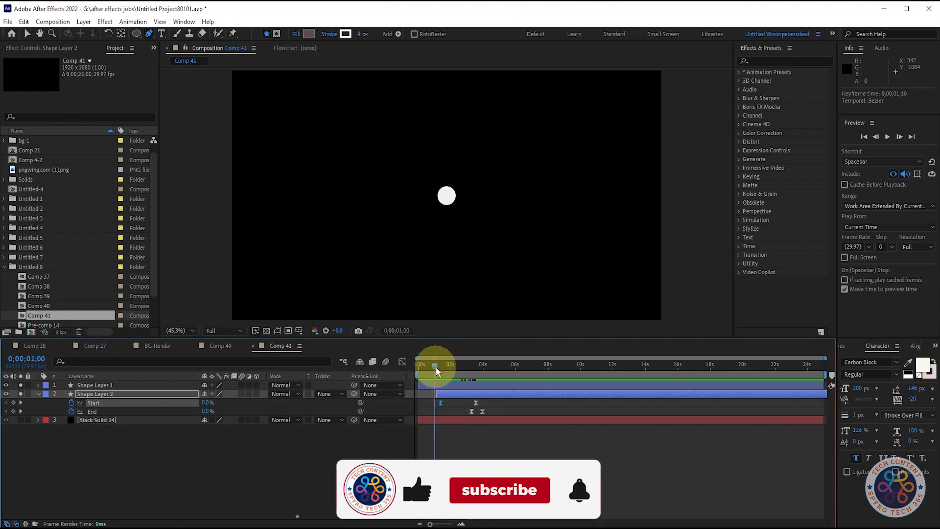
Check the line timing in Comp 40, and shift Shape Layer 2 in Comp 41 to start before the 1-second mark
click(221, 346)
click(100, 445)
drag(548, 367, 427, 365)
click(281, 346)
drag(455, 397, 414, 374)
key(space)
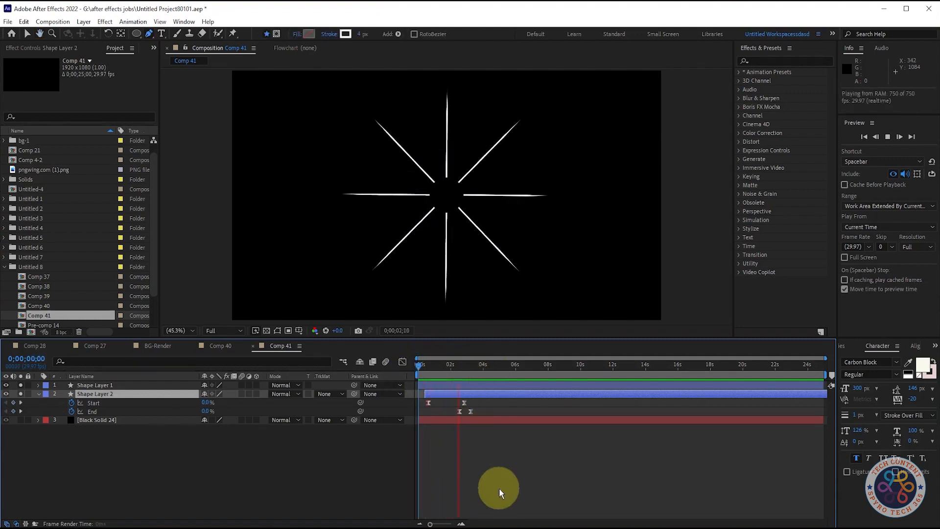
key(space)
drag(480, 366, 432, 378)
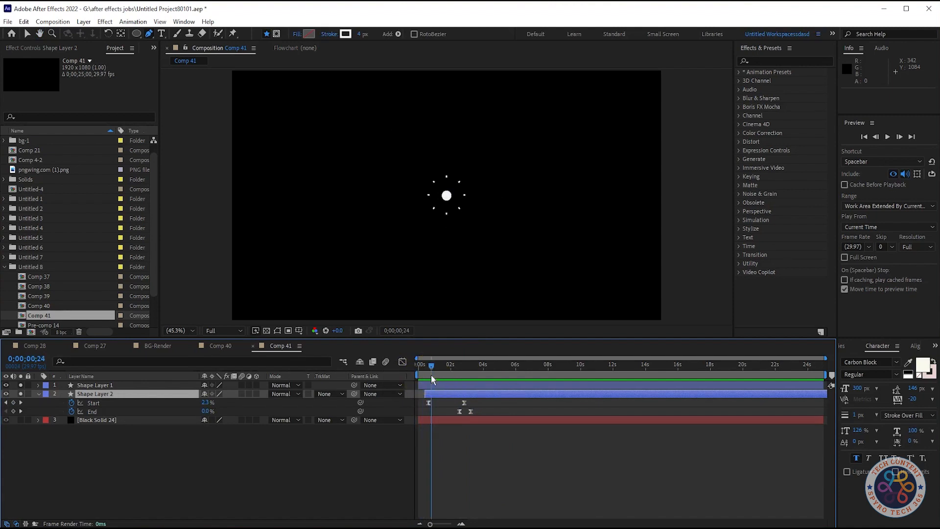
mouse_move(431, 375)
mouse_down()
mouse_move(466, 367)
mouse_move(422, 374)
mouse_move(448, 372)
mouse_up()
Move Shape Layer 2's last three Trim Paths keyframes earlier, with the first End keyframe at 0;00;01;23, and preview the burst
click(496, 417)
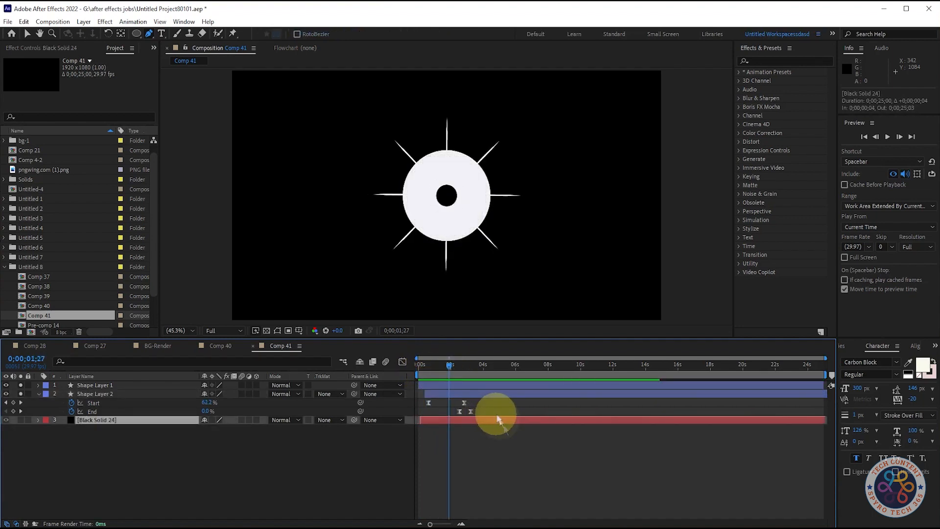
drag(478, 404, 452, 416)
click(452, 412)
key(ctrl+shift+z)
key(ctrl+z)
click(418, 372)
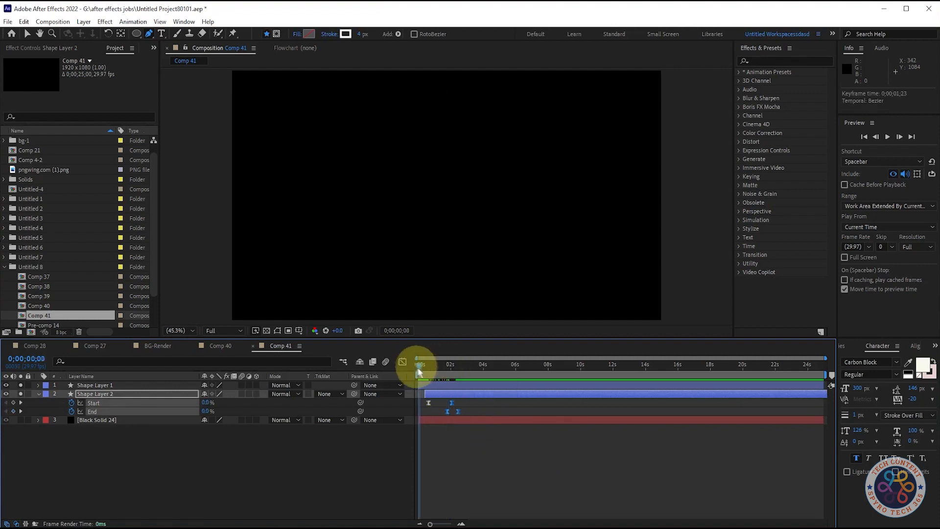
drag(436, 375, 345, 478)
key(space)
key(space)
drag(475, 370, 451, 387)
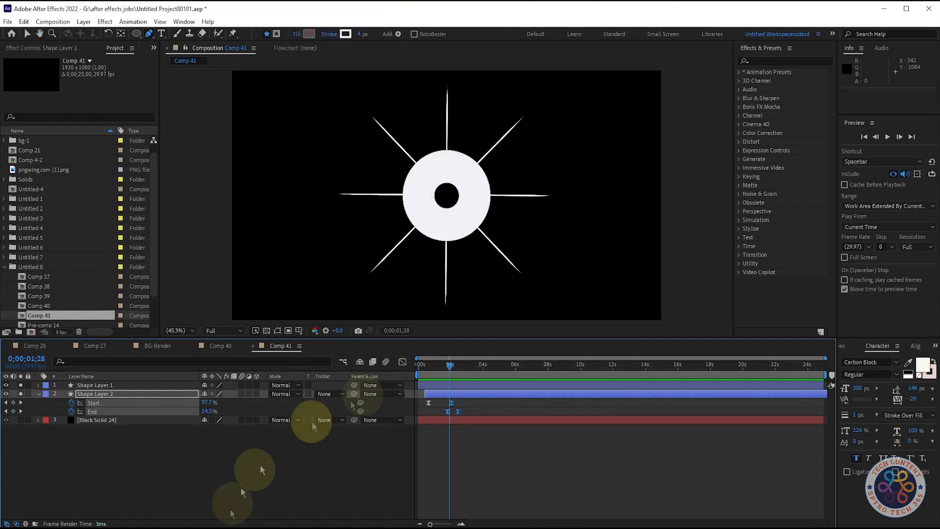
Search the Keyboard Shortcuts editor for the marker command and close it without changes
key(m)
key(m)
click(24, 22)
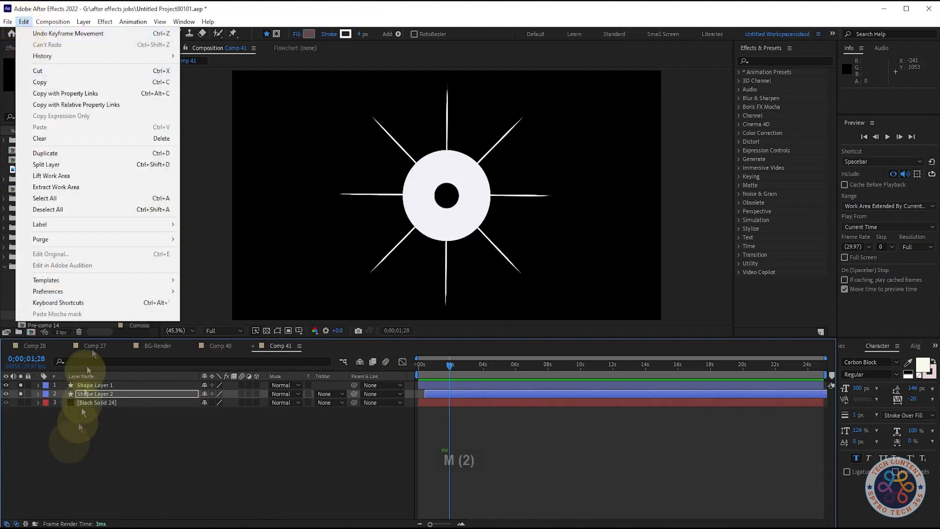
click(49, 302)
click(382, 265)
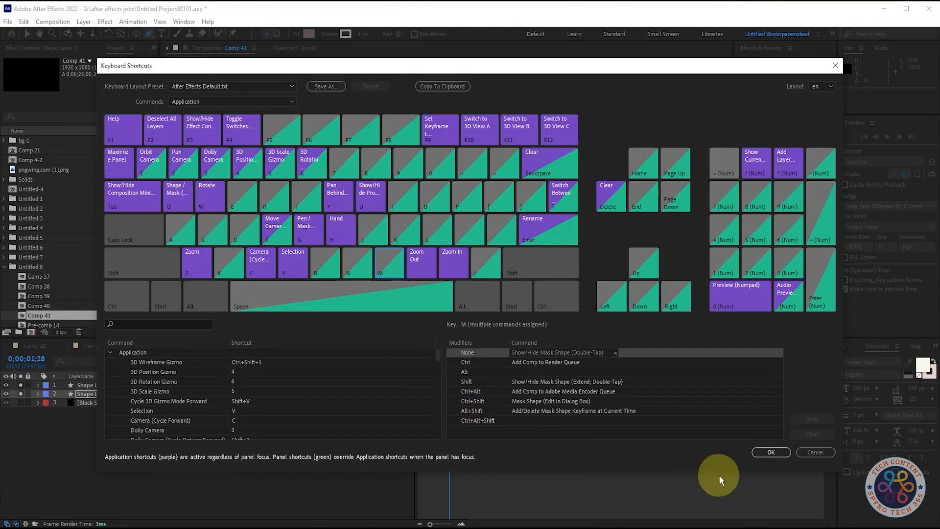
click(171, 324)
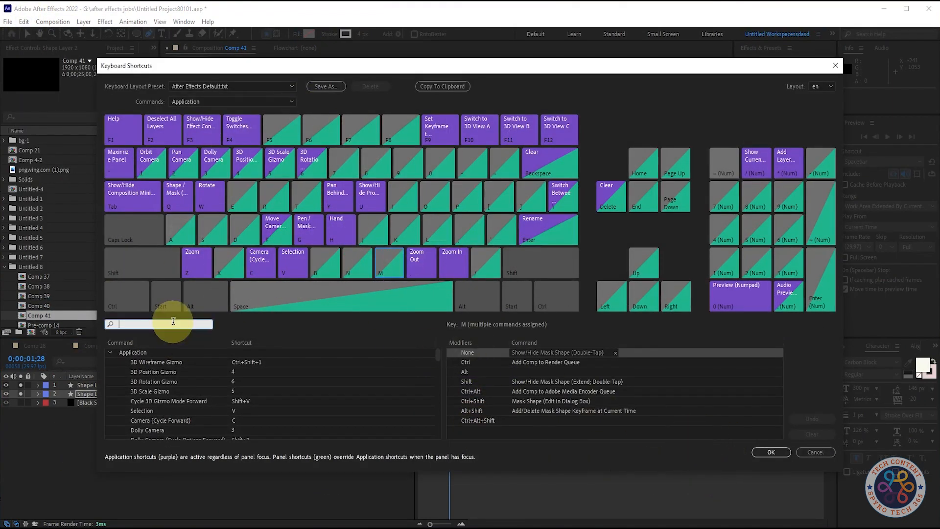
text(marker)
click(814, 451)
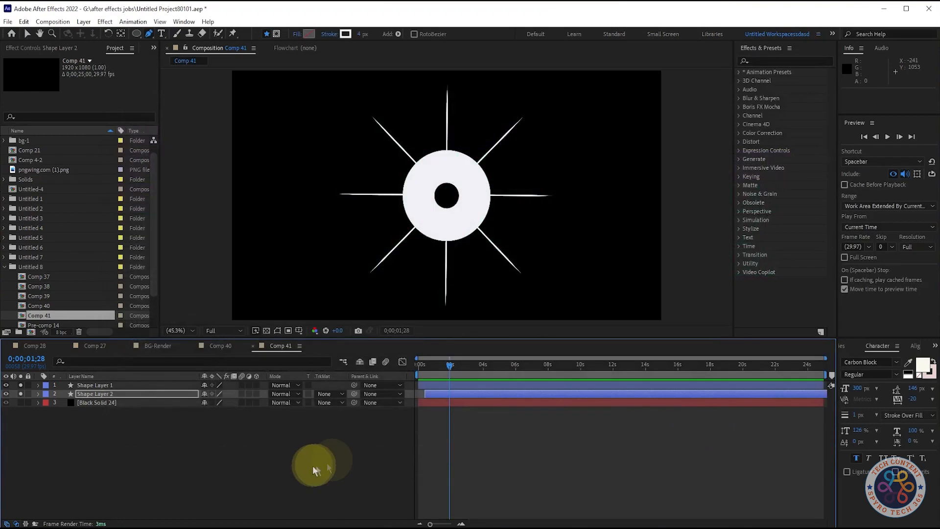
click(325, 456)
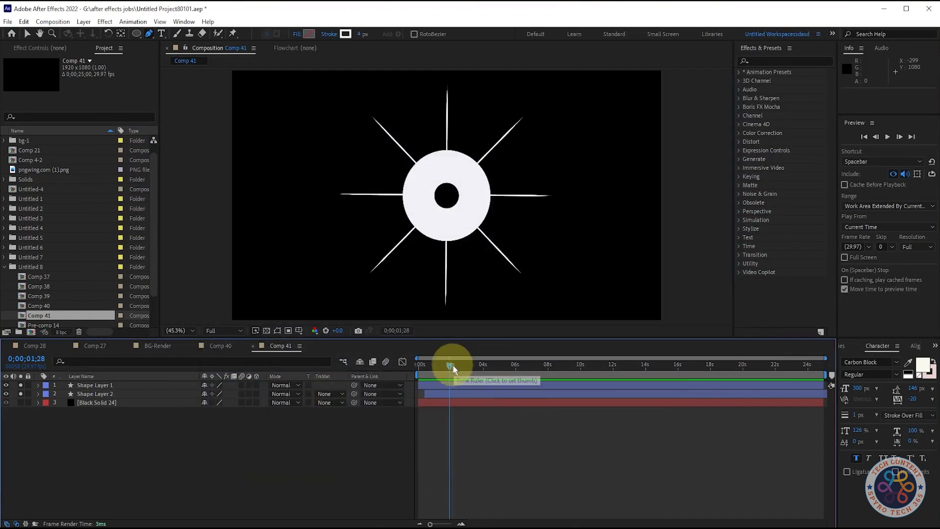
Move both Ellipse 1 Scale keyframes and the last Ellipse 2 Scale keyframe of Shape Layer 1 slightly later
mouse_move(453, 367)
mouse_down()
mouse_move(435, 372)
mouse_move(455, 377)
mouse_up()
click(99, 383)
key(u)
key(u)
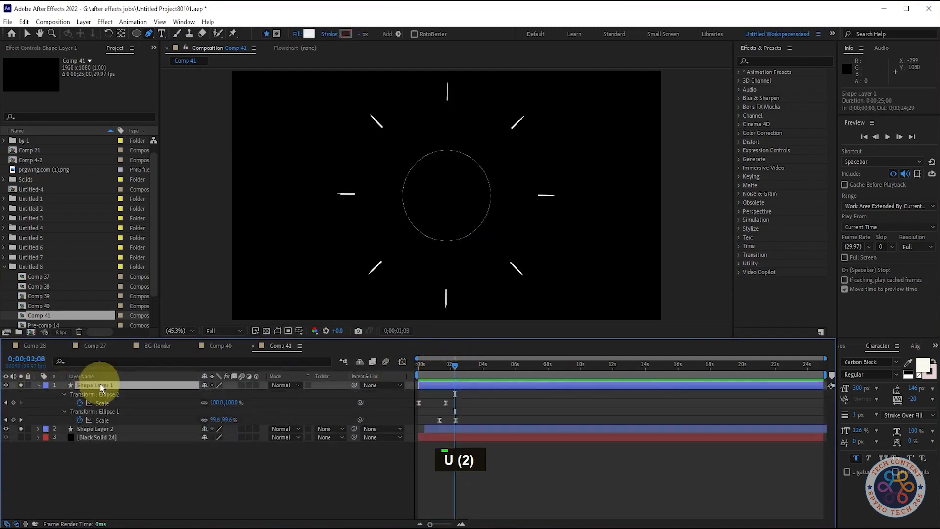
drag(439, 424, 444, 424)
mouse_move(453, 367)
mouse_down()
mouse_move(420, 374)
mouse_move(454, 374)
mouse_move(413, 383)
mouse_move(489, 386)
mouse_move(436, 363)
mouse_move(472, 365)
mouse_move(463, 364)
mouse_up()
key(u)
Duplicate Shape Layer 1, start the copy at 0;00;00;14, and enable Position keyframing on it
click(105, 384)
key(ctrl+d)
key(p)
click(64, 394)
Keyframe the duplicated ring's Position to 1678, 286 at 0;00;02;22
drag(223, 394, 353, 383)
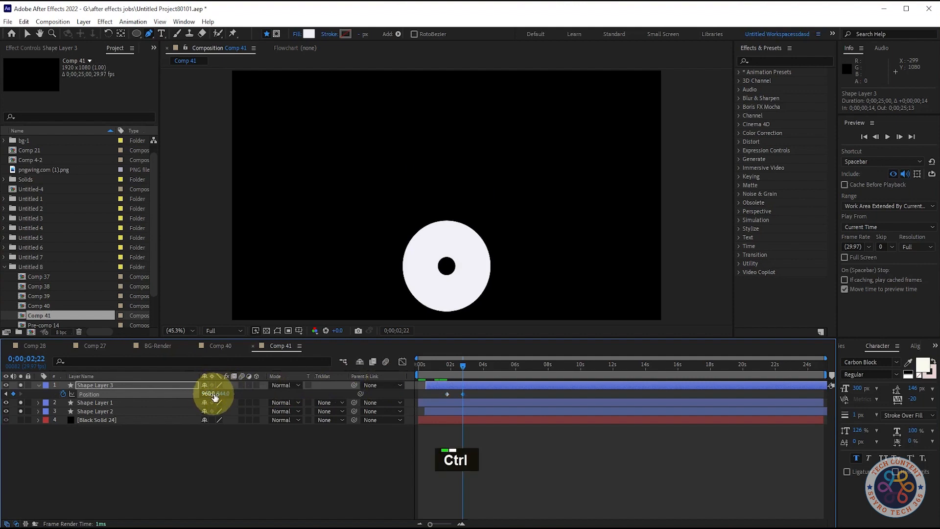
key(ctrl+z)
drag(209, 394, 560, 396)
mouse_move(462, 366)
mouse_down()
mouse_move(426, 367)
mouse_move(462, 371)
mouse_up()
click(20, 394)
drag(226, 393, 306, 186)
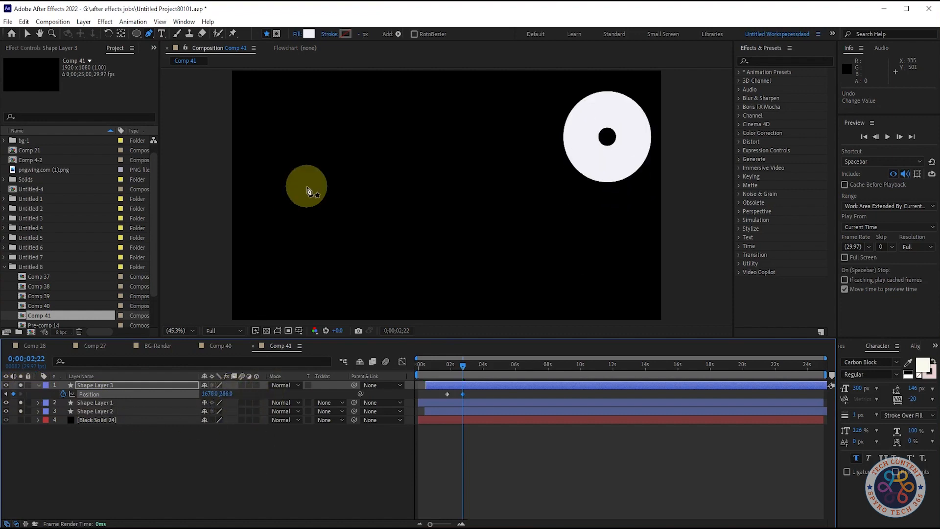
Scale the duplicated ring layer to 70% and preview its movement
key(s)
click(216, 394)
text(70)
key(Return)
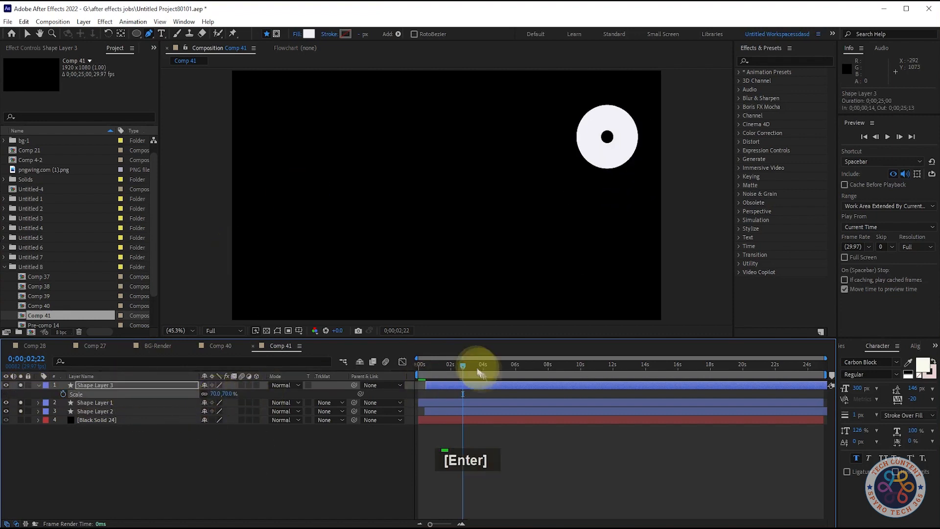
key(Home)
key(space)
key(space)
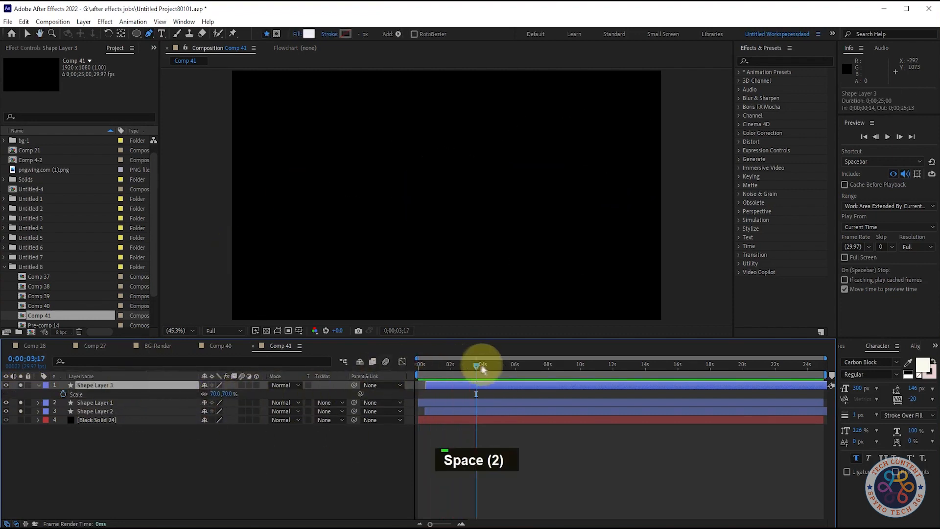
key(space)
key(space)
click(471, 364)
Apply Easy Ease to both Position keyframes of Shape Layer 3
click(130, 385)
key(u)
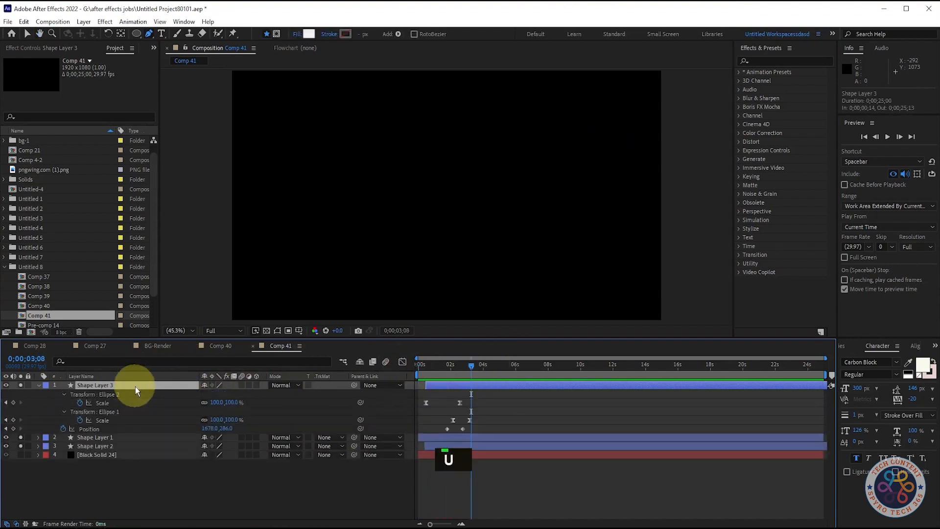
drag(500, 422, 448, 426)
key(F9)
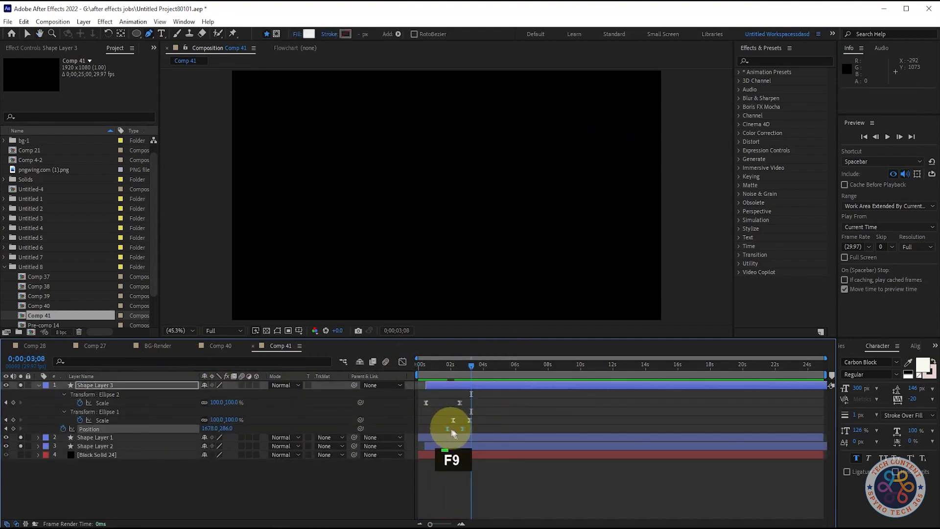
Lengthen the easing handles of Shape Layer 3's Position speed curve, shifting its peak toward the final keyframe, and preview the motion
click(402, 361)
click(463, 495)
key(ctrl+z)
click(403, 361)
shift+click(463, 427)
click(403, 361)
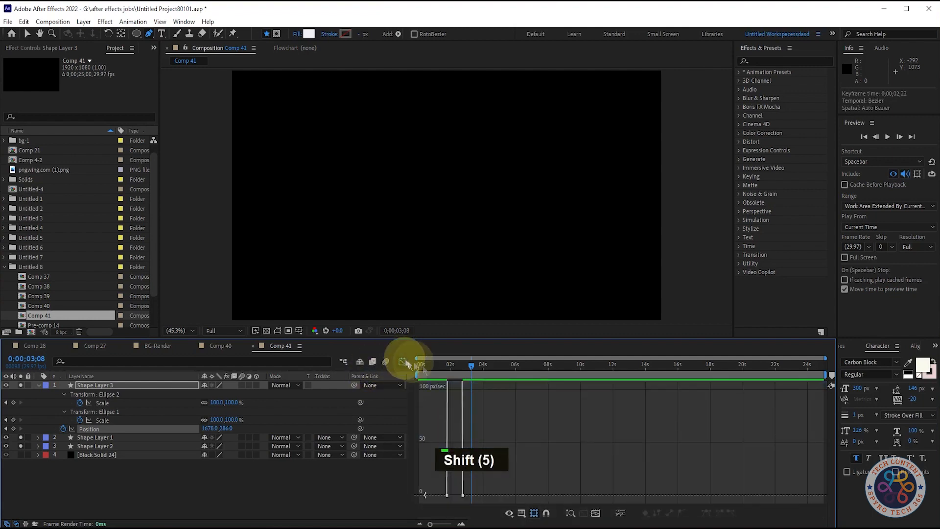
click(595, 513)
click(824, 495)
drag(487, 494, 621, 491)
drag(755, 495, 714, 501)
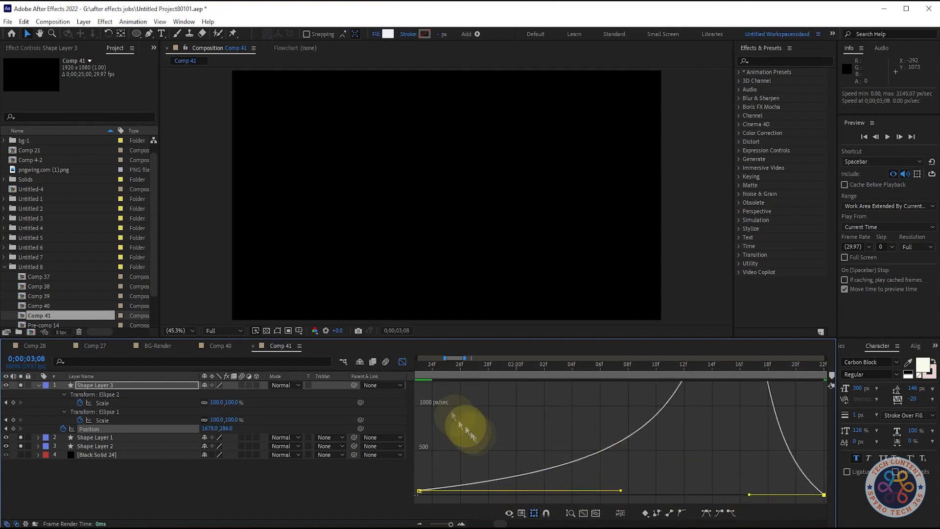
click(403, 361)
key(space)
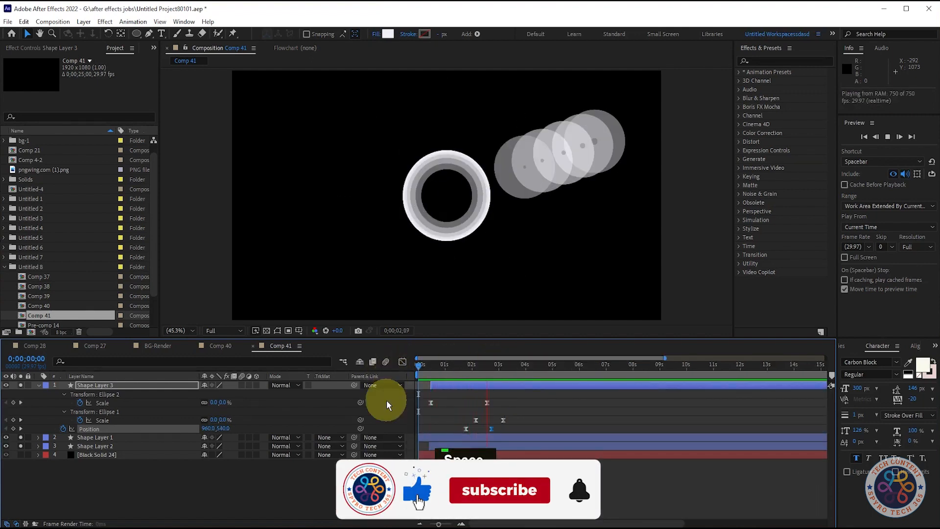
key(space)
Scale Shape Layer 3 to 50% and preview the smaller ring
click(39, 385)
drag(509, 364, 399, 374)
key(s)
click(217, 393)
text(50)
key(Return)
key(space)
key(space)
Duplicate Shape Layer 3 and set the copy's Position keyframe at 0;00;02;22 to 223, 234
key(ctrl+d)
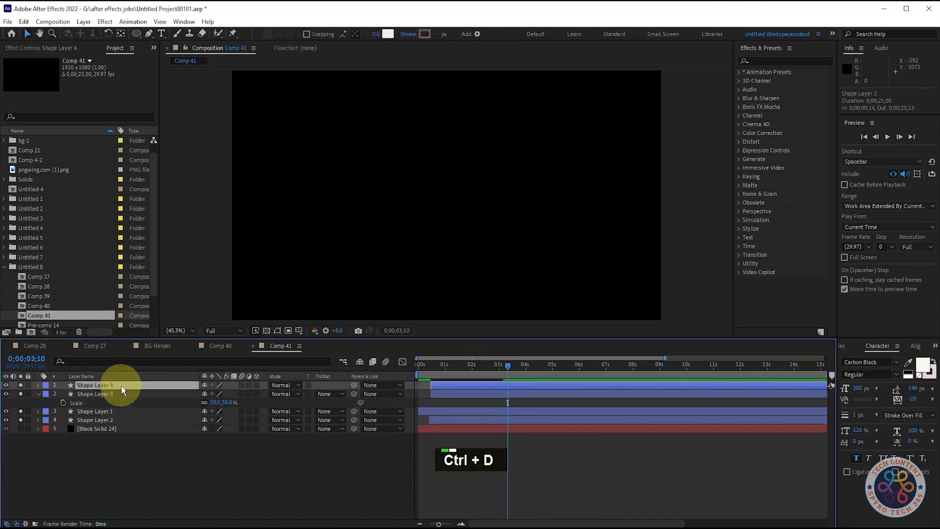
key(p)
drag(438, 367, 492, 367)
click(6, 394)
click(21, 394)
drag(226, 394, 166, 393)
click(21, 385)
click(21, 403)
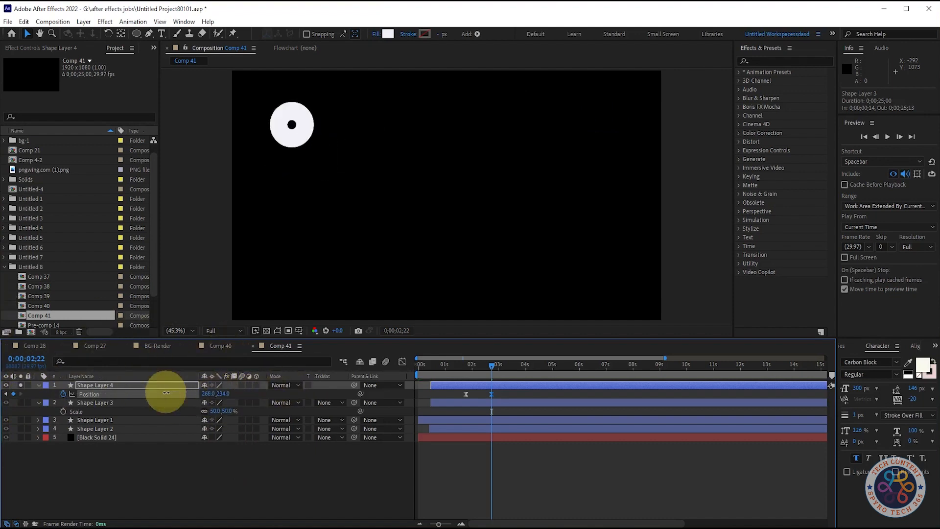
Adjust Shape Layer 4's timing so it starts at 0;00;00;11, previewing it together with the other rings
drag(491, 367, 505, 394)
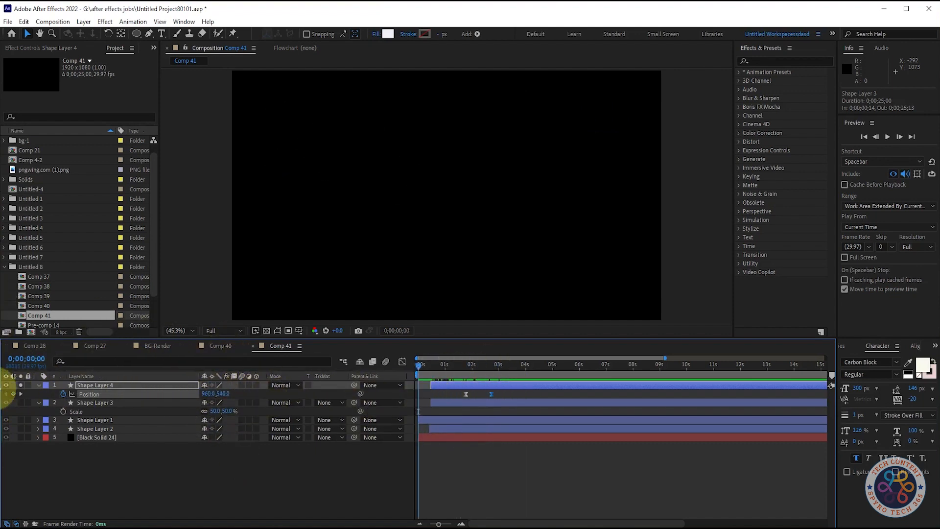
key(space)
key(space)
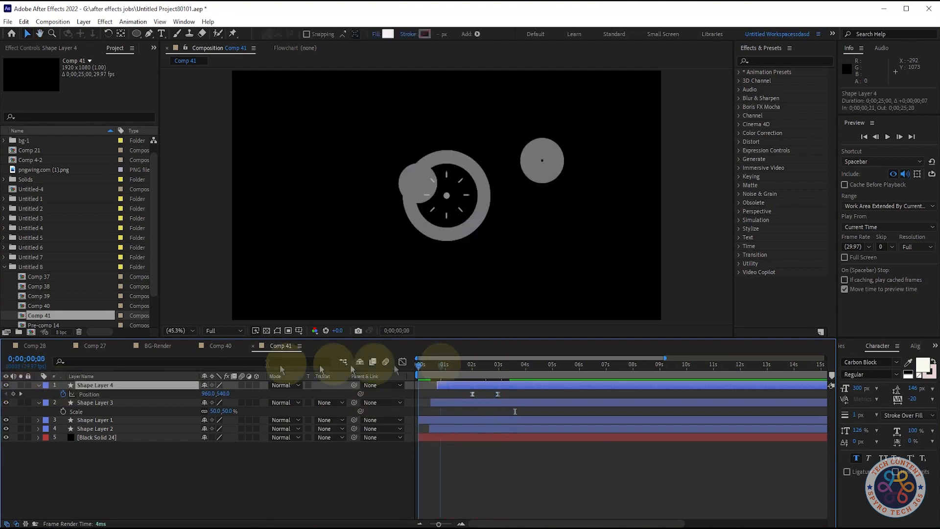
key(space)
drag(468, 385, 460, 385)
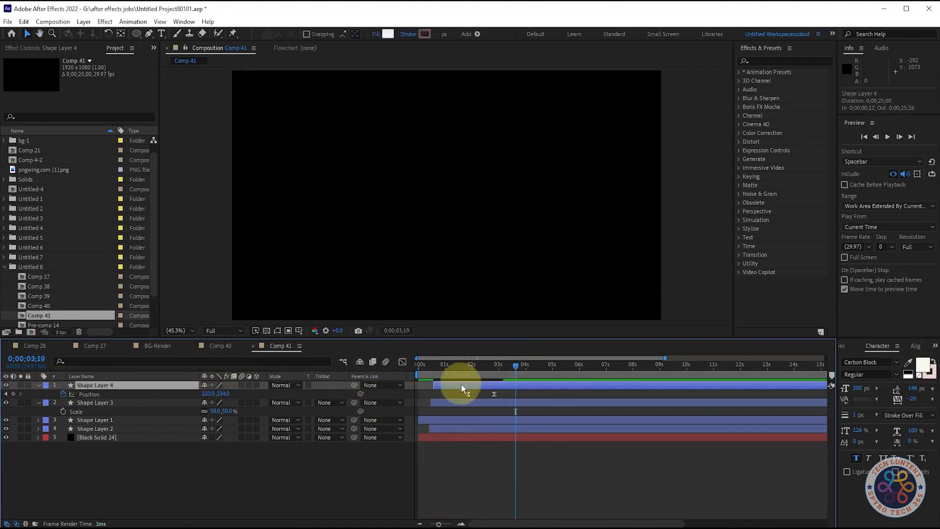
drag(514, 367, 461, 375)
key(space)
key(space)
click(430, 366)
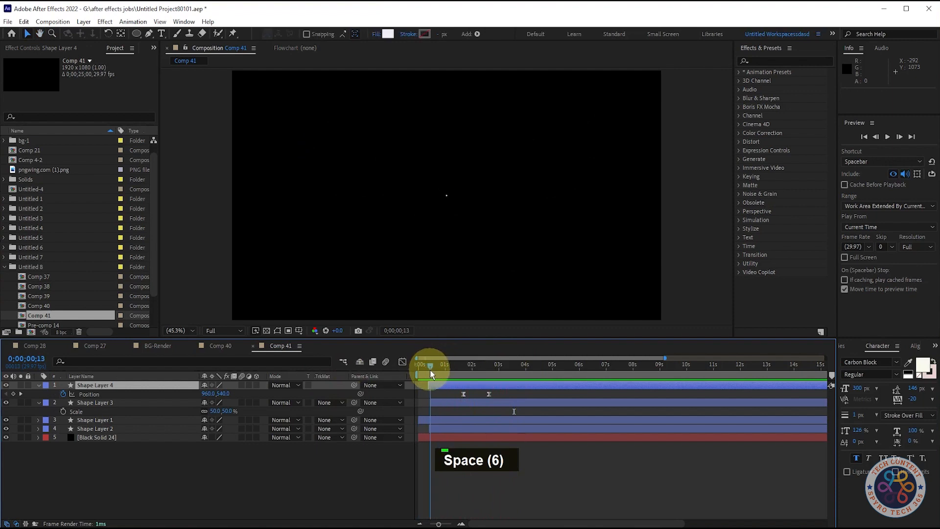
Duplicate Shape Layer 4 and set the copy's Position keyframe at 0;00;02;19 to 223, 741
click(96, 404)
click(113, 384)
key(ctrl+d)
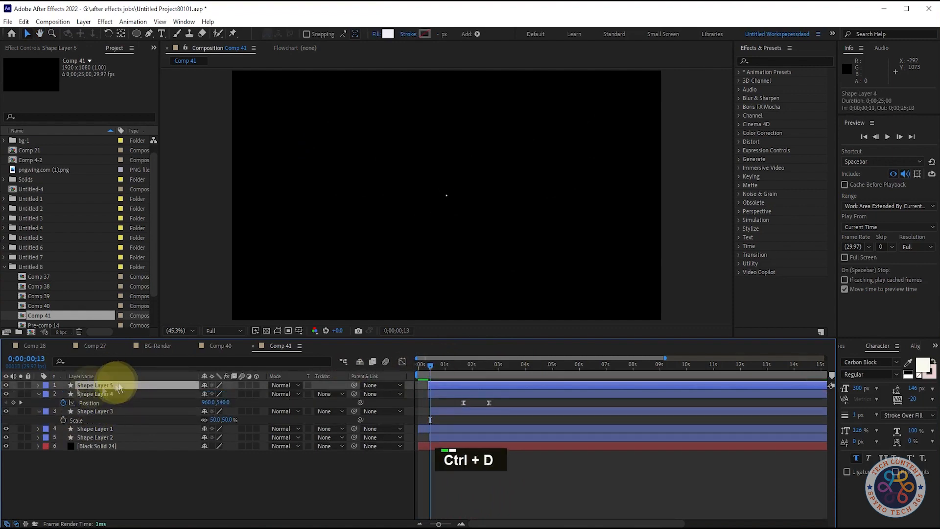
drag(429, 366, 487, 366)
key(p)
click(20, 394)
drag(224, 399, 241, 483)
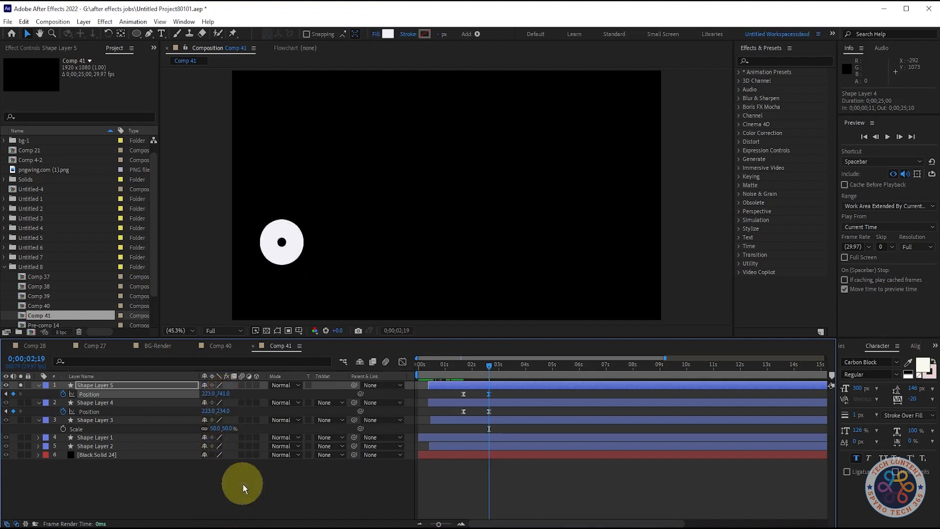
Scale Shape Layer 5 to 70%
key(u)
click(493, 376)
key(s)
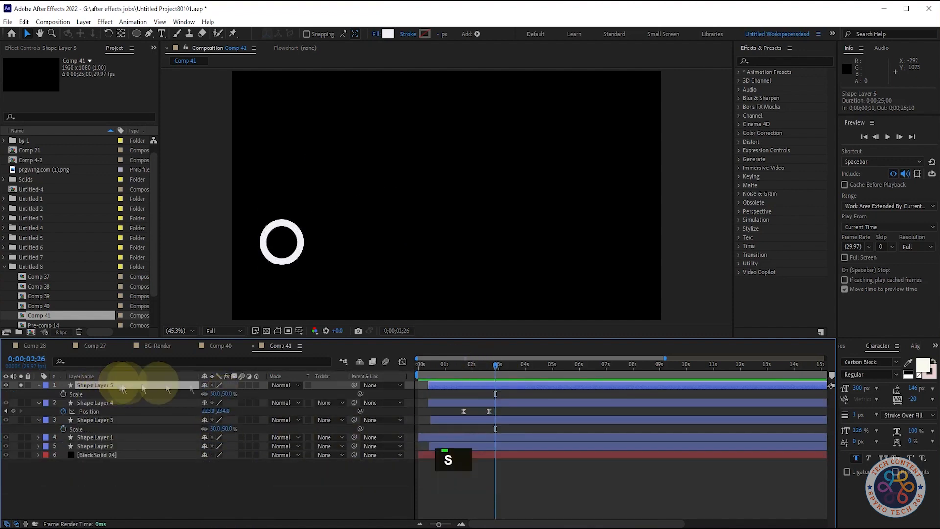
click(216, 393)
text(70)
key(Return)
click(171, 386)
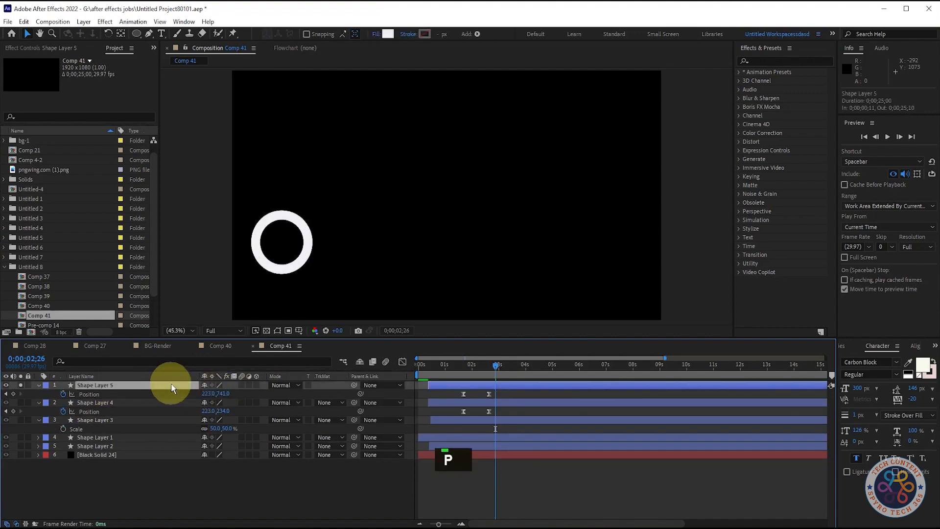
Reveal Shape Layer 5's keyframes, try moving the ellipses' Scale keyframes earlier, and undo the moves
key(u)
mouse_move(495, 369)
mouse_down()
mouse_move(430, 369)
mouse_move(490, 377)
mouse_up()
drag(473, 420, 453, 421)
key(ctrl+z)
drag(525, 399, 466, 424)
drag(473, 420, 441, 420)
drag(494, 369, 448, 383)
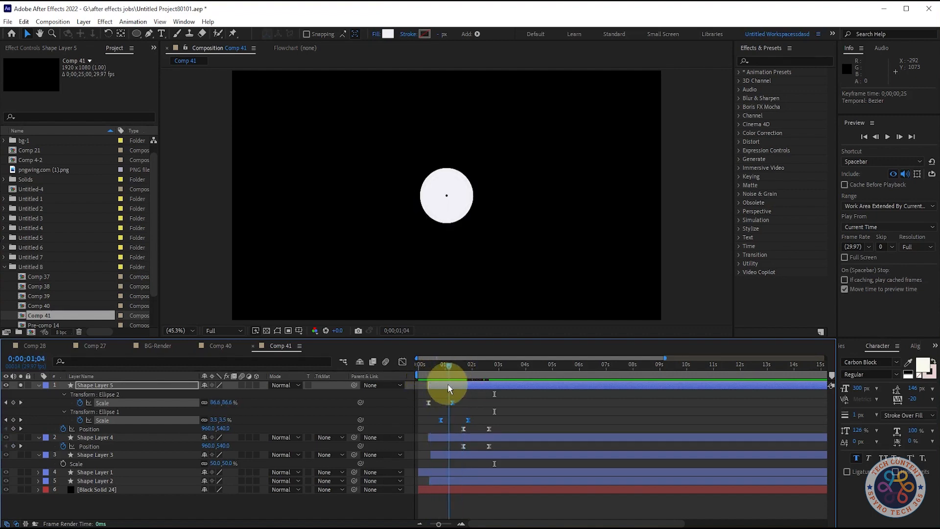
key(ctrl+z)
key(ctrl+z)
Try a different Ellipse 1 Scale value at 0;00;02;01 on Shape Layer 5 and undo it
click(471, 372)
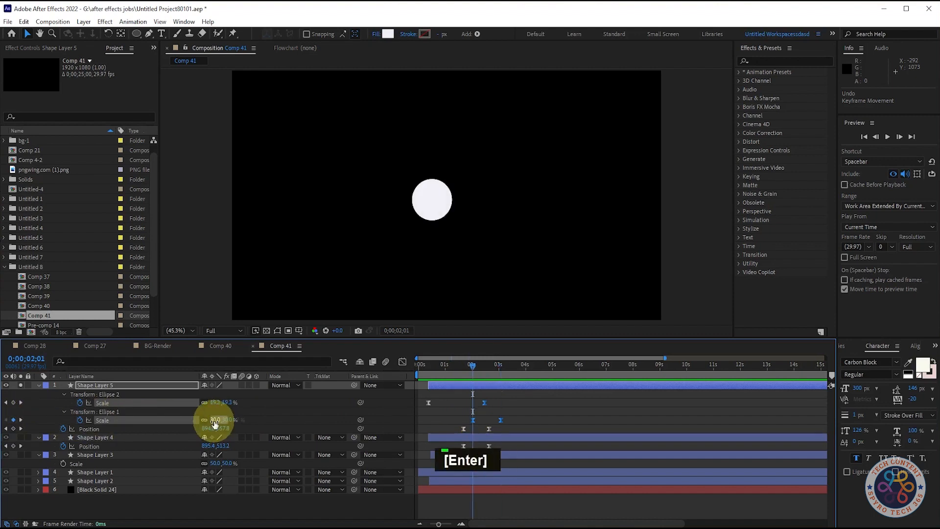
drag(479, 369, 463, 405)
key(ctrl+z)
Try starting Ellipse 2's Scale animation at 0;00;01;25 and undo the keyframe changes
click(478, 368)
click(486, 371)
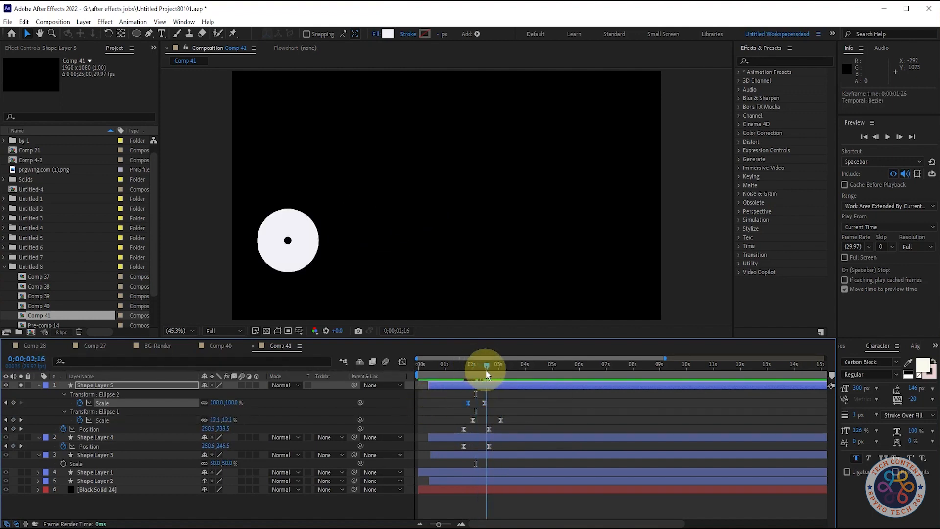
drag(508, 410, 468, 419)
drag(492, 367, 463, 372)
key(ctrl+z)
key(ctrl+z)
key(ctrl+z)
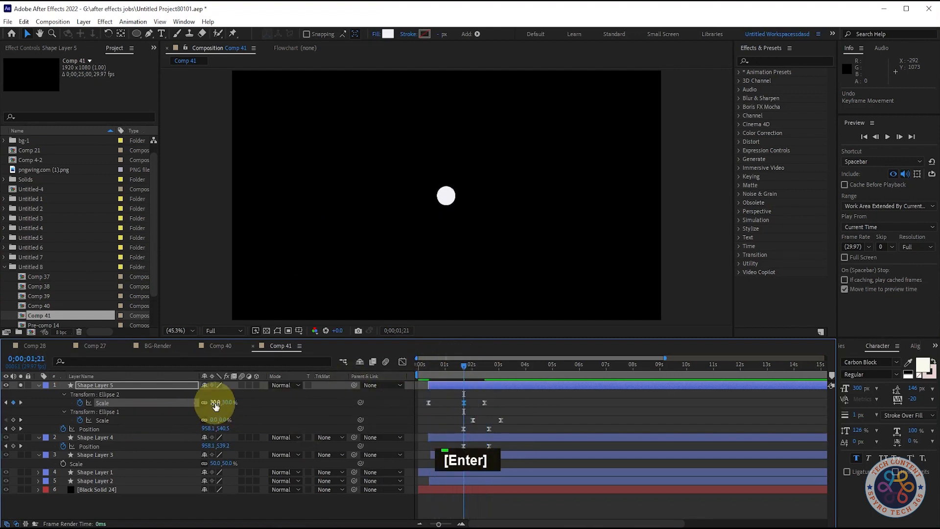
Try an Ellipse 2 Scale keyframe of 30% at 0;00;01;21 and undo it
drag(464, 365, 514, 366)
key(ctrl+z)
key(ctrl+z)
Try delaying Ellipse 1's Scale keyframes to 0;00;02;21 and 0;00;03;05, and undo the changes
click(491, 419)
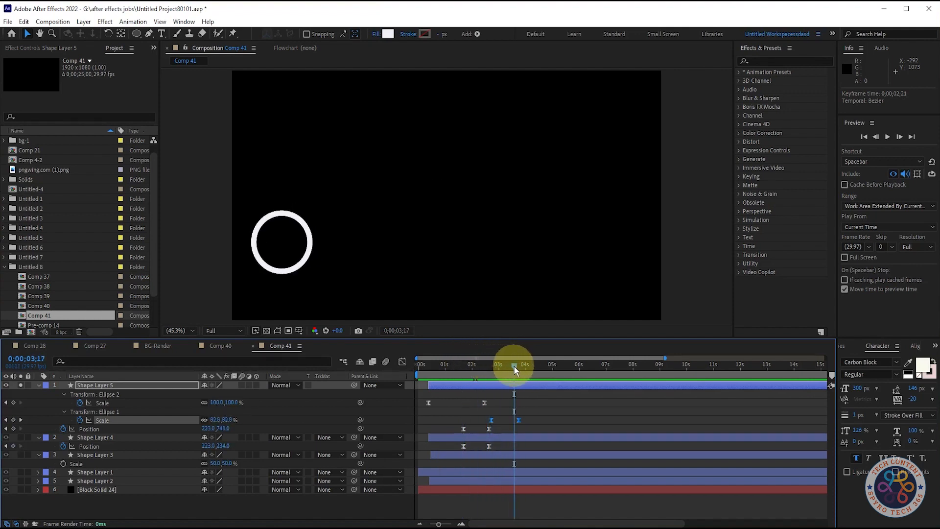
key(ctrl+z)
key(ctrl+z)
click(498, 372)
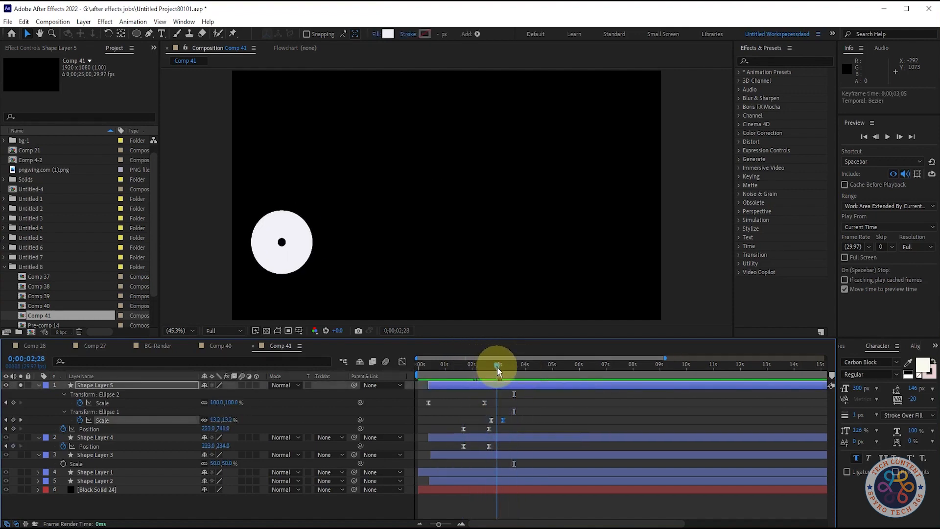
drag(490, 419, 471, 420)
drag(482, 366, 492, 371)
key(ctrl+z)
key(ctrl+z)
key(ctrl+z)
key(ctrl+z)
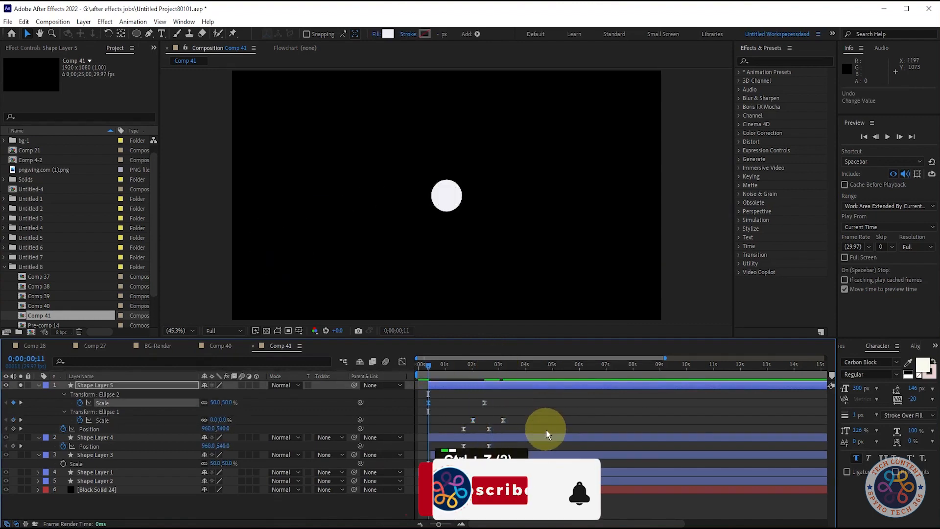
At 0;00;00;11 on Shape Layer 5, set Ellipse 2's Scale to 50% and Ellipse 1's Scale to 40%
click(6, 403)
click(6, 402)
click(216, 403)
text(50)
key(Return)
click(214, 419)
text(40)
key(Return)
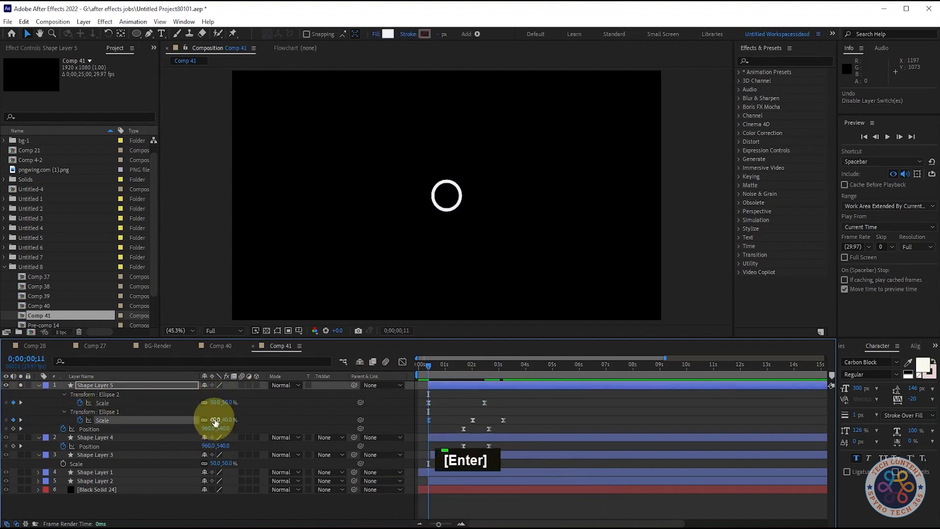
Delete Ellipse 1's Scale keyframe at 0;00;02;01 and preview the ring
click(473, 420)
key(Delete)
drag(504, 395, 482, 423)
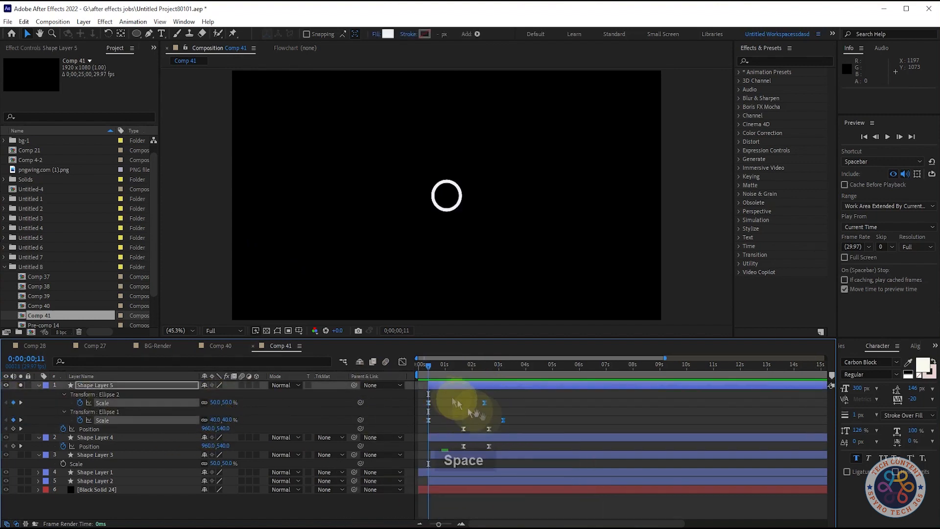
key(space)
key(space)
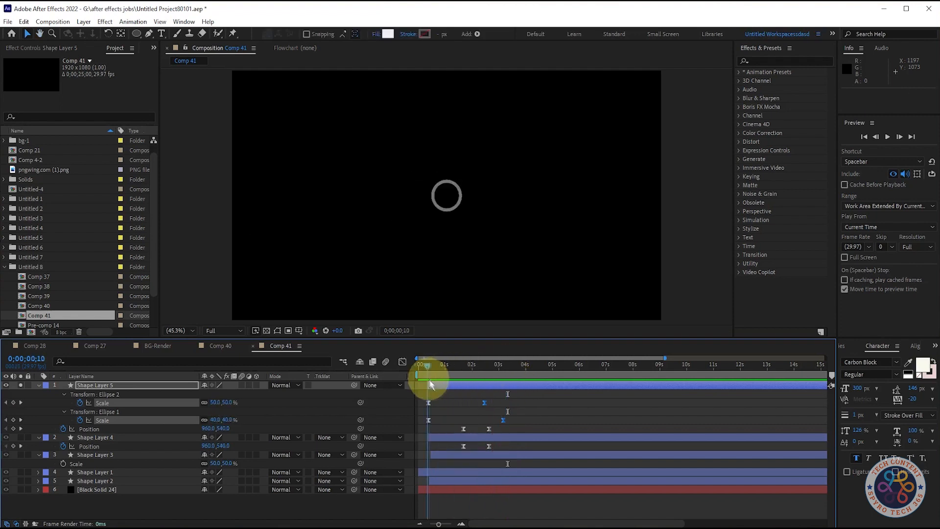
Move both ellipses' starting Scale keyframes to 0;00;01;08 and set Ellipse 1's Scale to 36.2%
drag(506, 390, 451, 393)
click(21, 420)
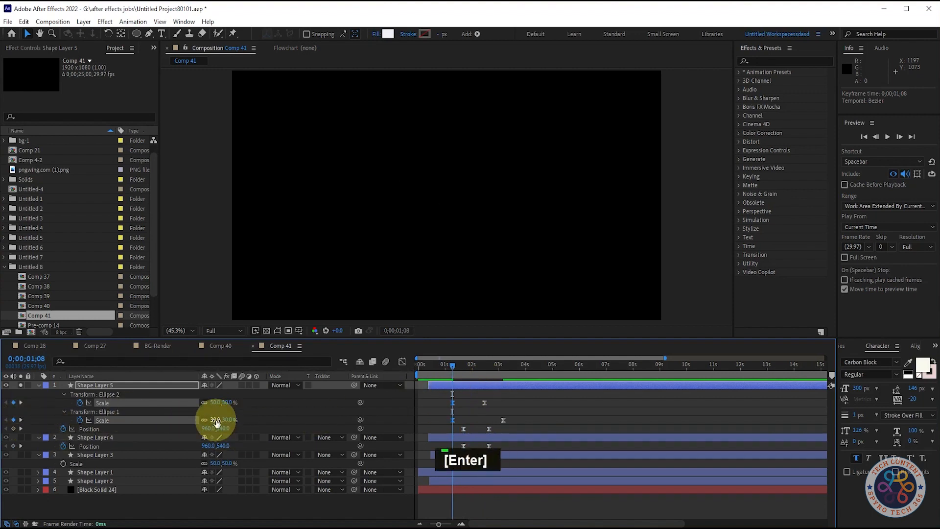
key(ctrl+z)
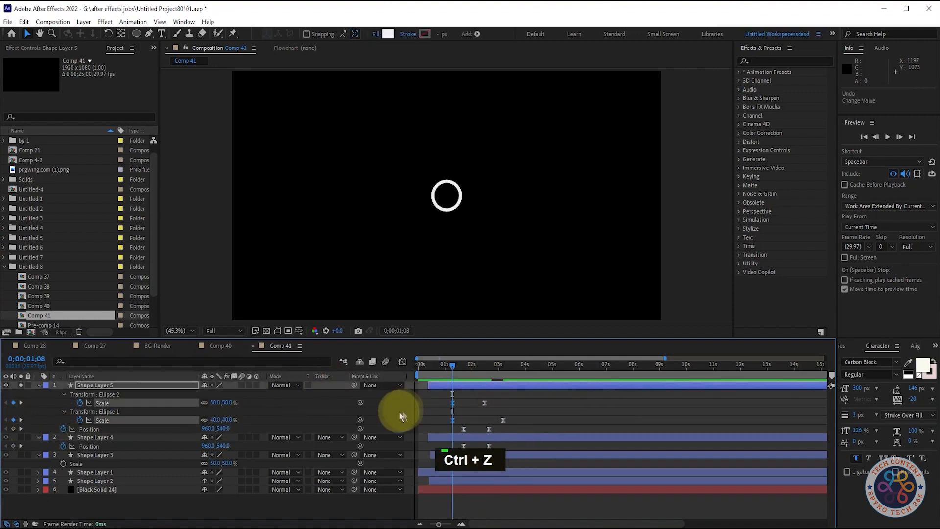
click(343, 409)
text(36.2)
key(Return)
click(457, 366)
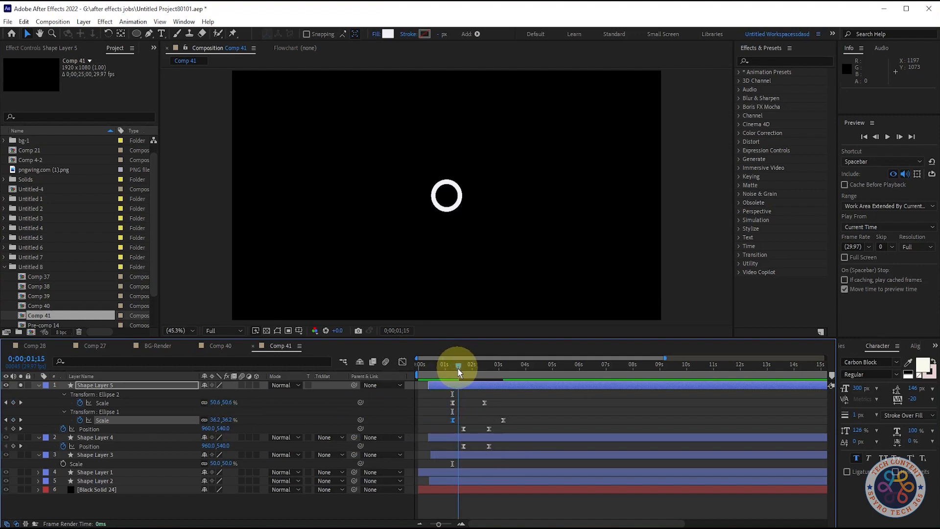
Start both ellipses' Scale animations at 0;00;01;25, with Ellipse 1 ending at 0;00;02;28, and scrub through the result
drag(503, 420, 479, 421)
mouse_move(471, 368)
mouse_down()
mouse_move(461, 373)
mouse_move(480, 379)
mouse_move(453, 378)
mouse_move(491, 380)
mouse_move(455, 372)
mouse_up()
drag(503, 399, 468, 420)
click(469, 367)
mouse_move(462, 378)
mouse_down()
mouse_move(489, 377)
mouse_move(476, 383)
mouse_up()
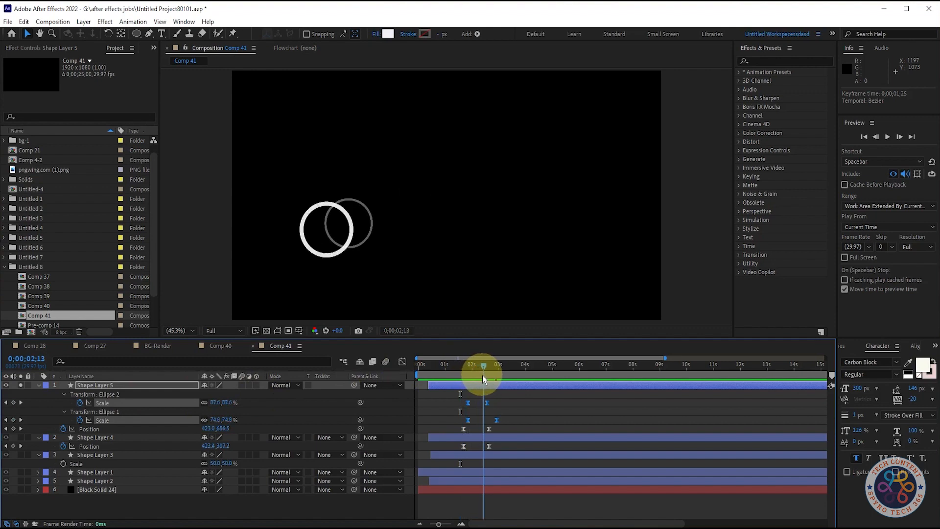
drag(483, 375, 468, 380)
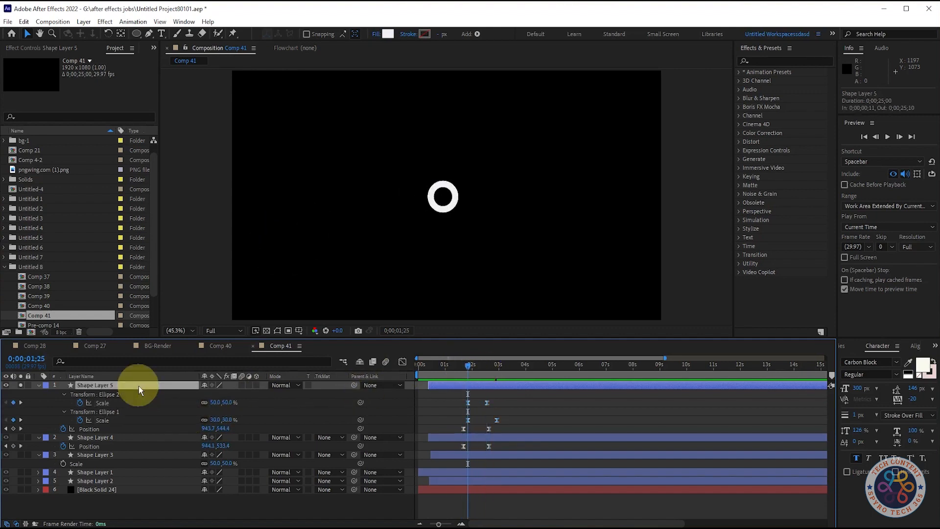
Move Ellipse 1's ending Scale keyframe on Shape Layer 5 to 0;00;02;22
key(s)
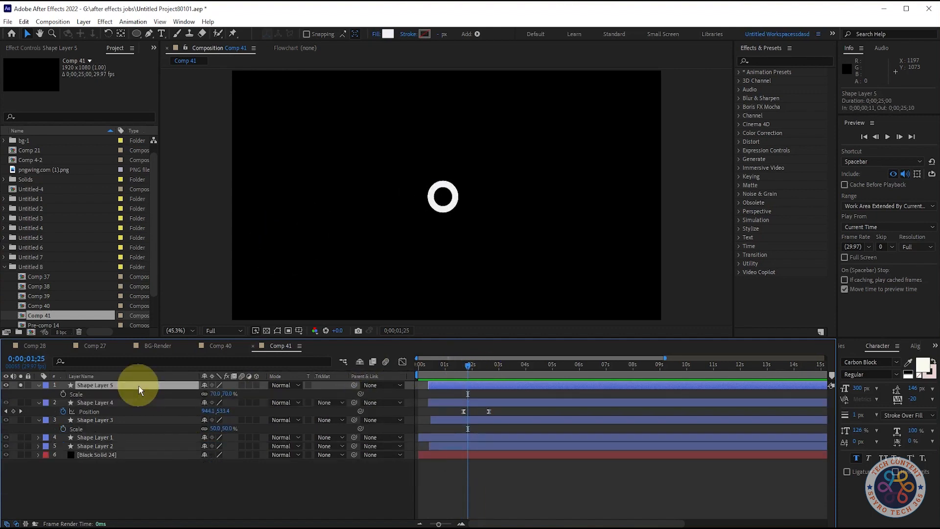
key(u)
drag(496, 420, 473, 421)
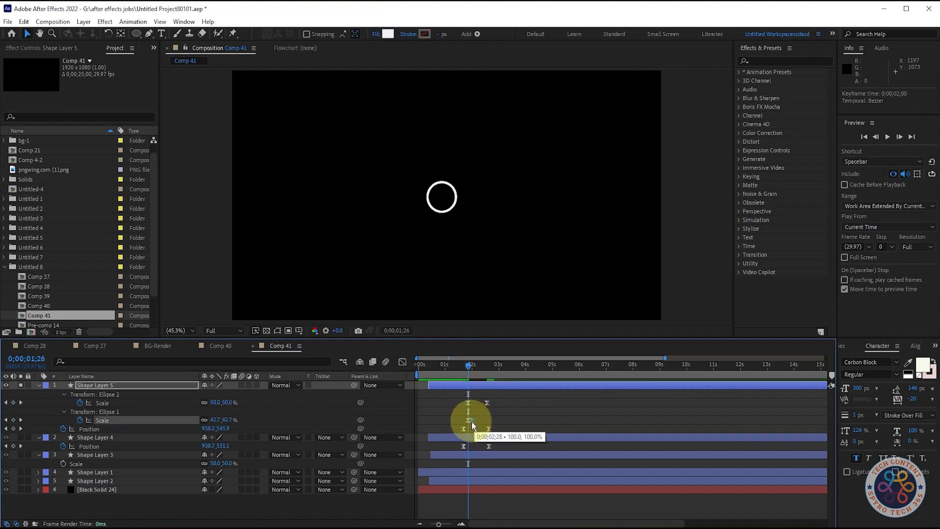
drag(482, 371, 466, 371)
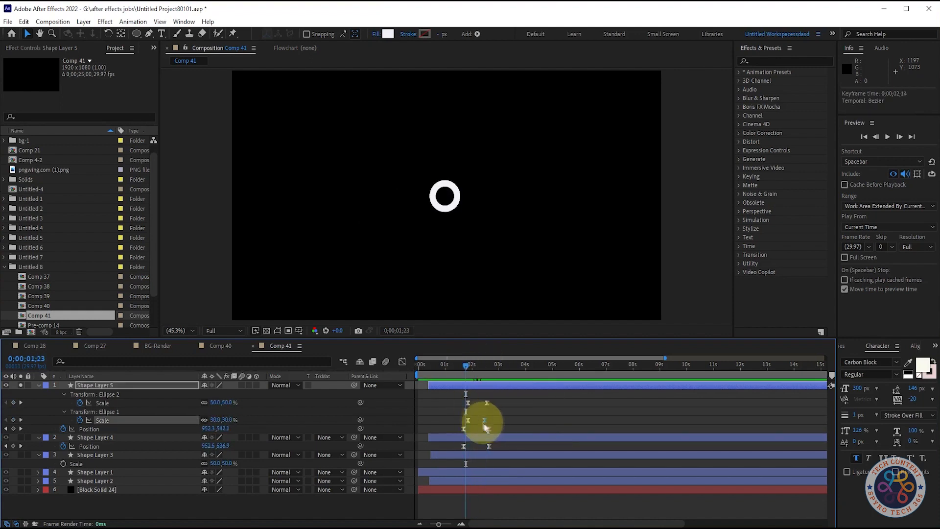
drag(483, 420, 491, 421)
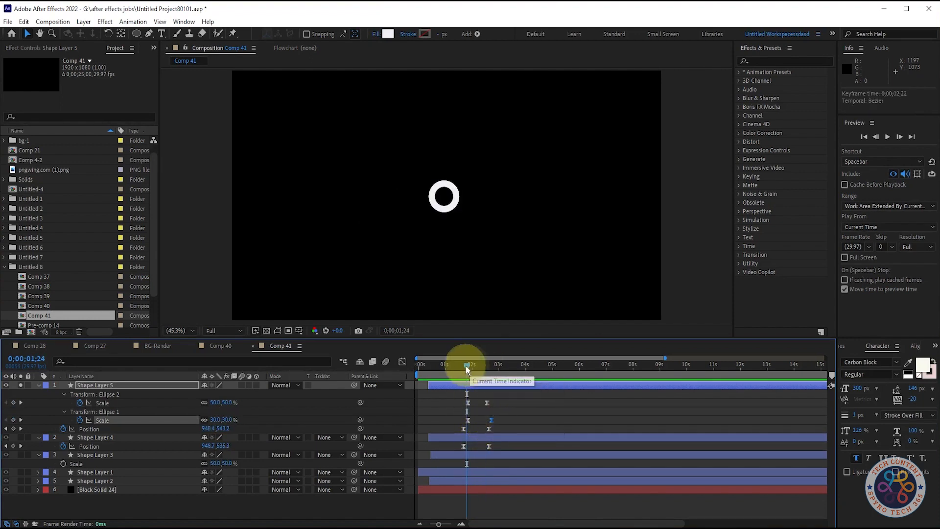
drag(487, 368, 469, 377)
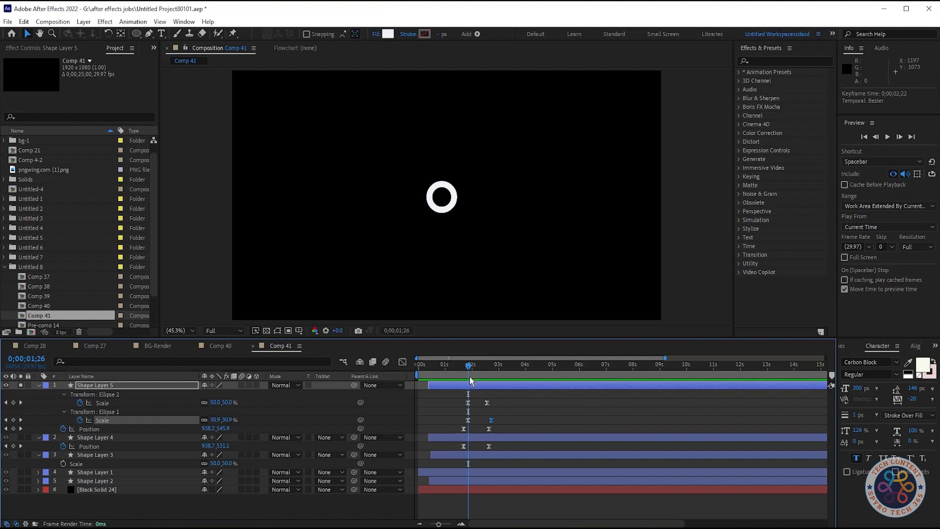
Set Ellipse 1's starting Scale keyframe on Shape Layer 5 to 25%
drag(499, 398, 483, 422)
mouse_move(474, 361)
mouse_down()
mouse_move(504, 372)
mouse_move(471, 375)
mouse_up()
click(5, 420)
click(216, 420)
text(25.0,25.0)
Move Ellipse 1's ending Scale keyframe to 0;00;03;07 and save the project
drag(467, 361, 488, 366)
drag(491, 420, 508, 420)
mouse_move(489, 361)
mouse_down()
mouse_move(518, 373)
mouse_move(466, 374)
mouse_move(490, 374)
mouse_up()
mouse_move(508, 419)
mouse_down()
mouse_move(488, 419)
mouse_move(502, 421)
mouse_up()
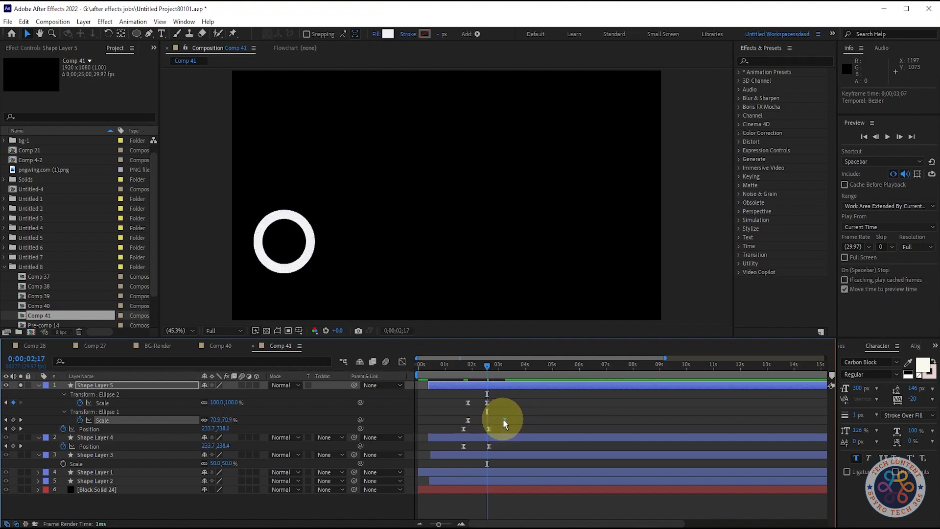
drag(524, 416, 505, 422)
drag(472, 363, 487, 382)
key(ctrl+s)
Extend Ellipse 1's ending Scale keyframe to about 0;00;03;16 and preview Shape Layer 5's motion
drag(506, 422, 513, 421)
click(455, 365)
key(space)
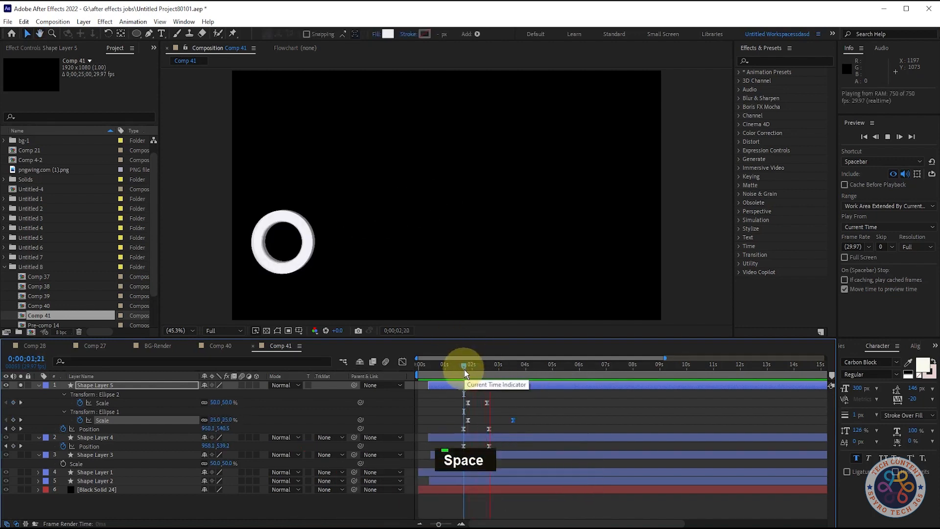
Preview Shape Layer 5's motion, collapse its properties and play the whole burst from the start
key(space)
key(space)
key(space)
click(38, 385)
drag(532, 365, 420, 365)
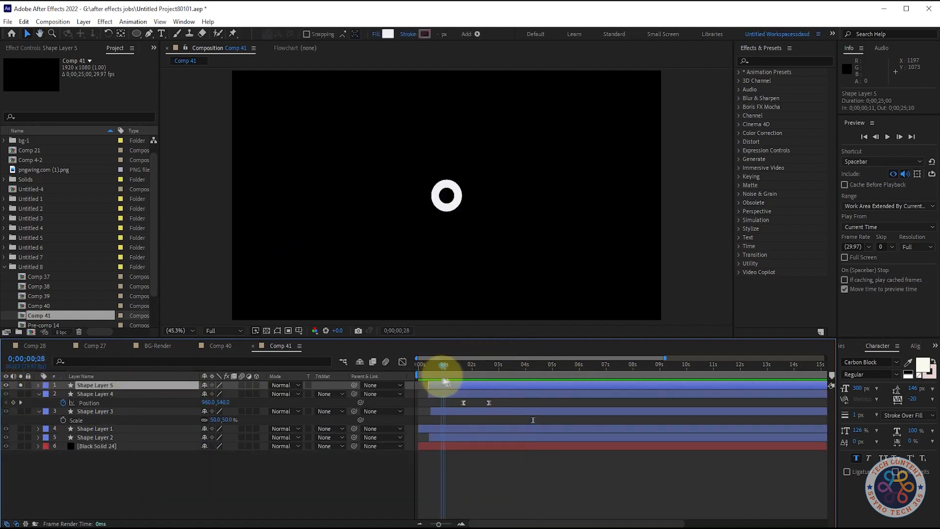
key(space)
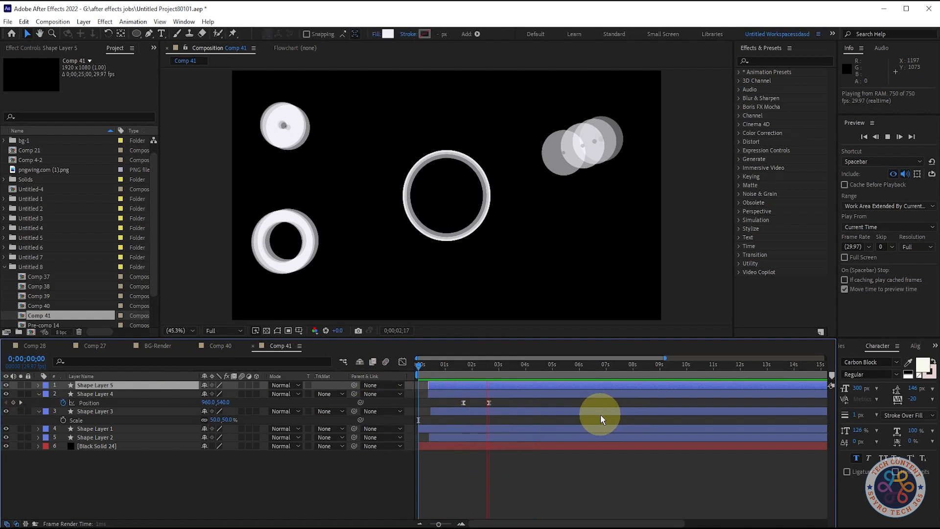
key(space)
Shift Shape Layer 5 about 7 frames later in the timeline and preview the burst
drag(460, 385, 466, 386)
key(space)
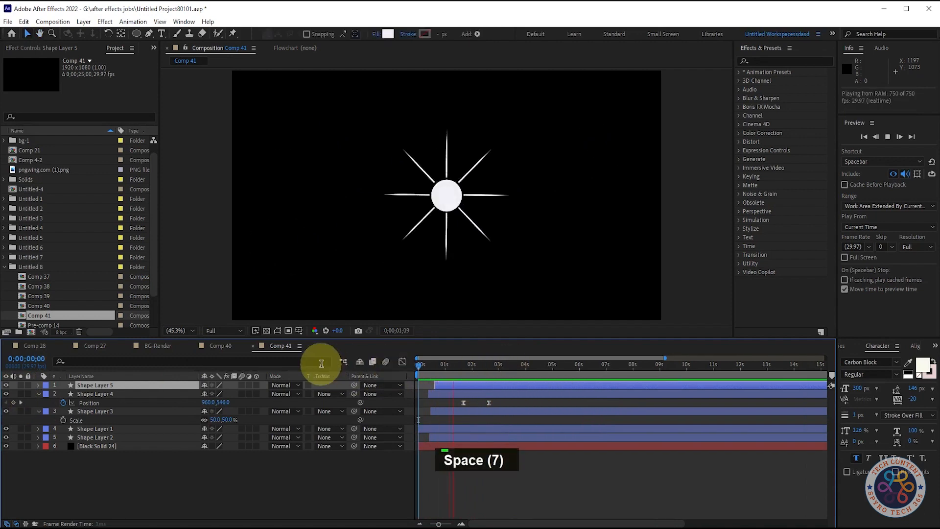
key(space)
drag(533, 365, 446, 370)
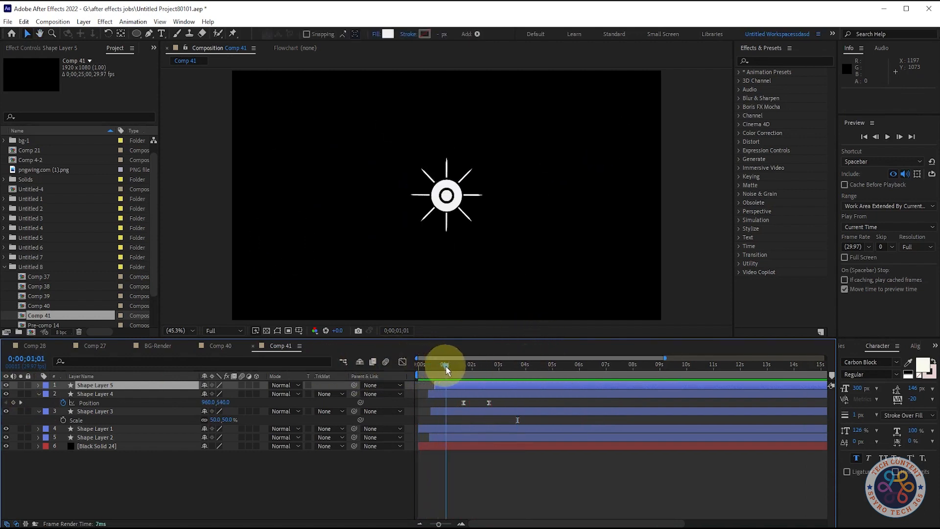
Reveal Shape Layer 5's Position keyframes, trim the layer's start to 0;00;01;23 and preview the burst
key(p)
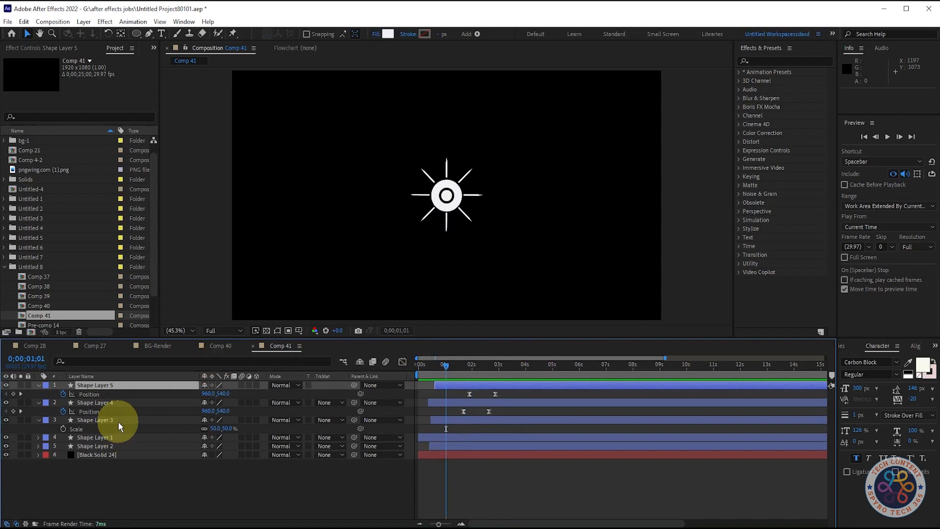
mouse_move(469, 394)
mouse_down()
mouse_move(480, 395)
mouse_move(444, 385)
mouse_move(466, 385)
mouse_up()
key(ctrl+z)
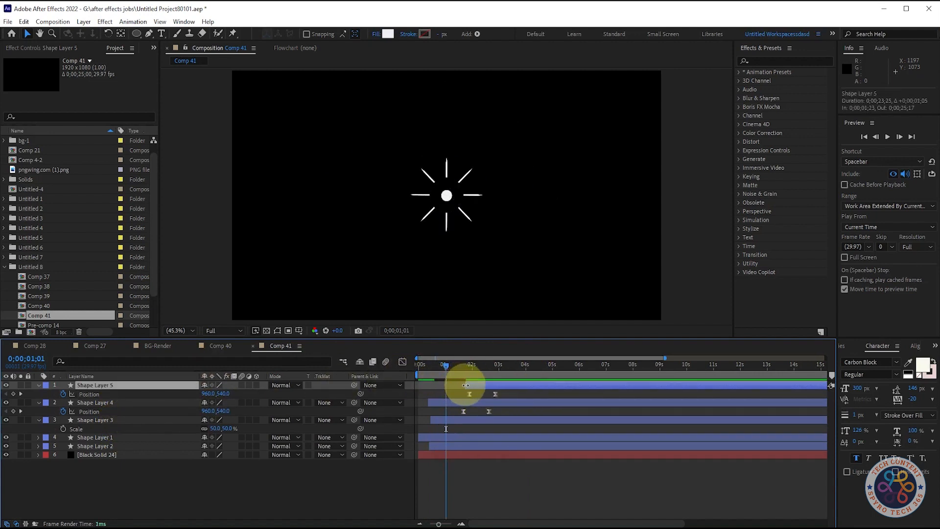
key(space)
key(space)
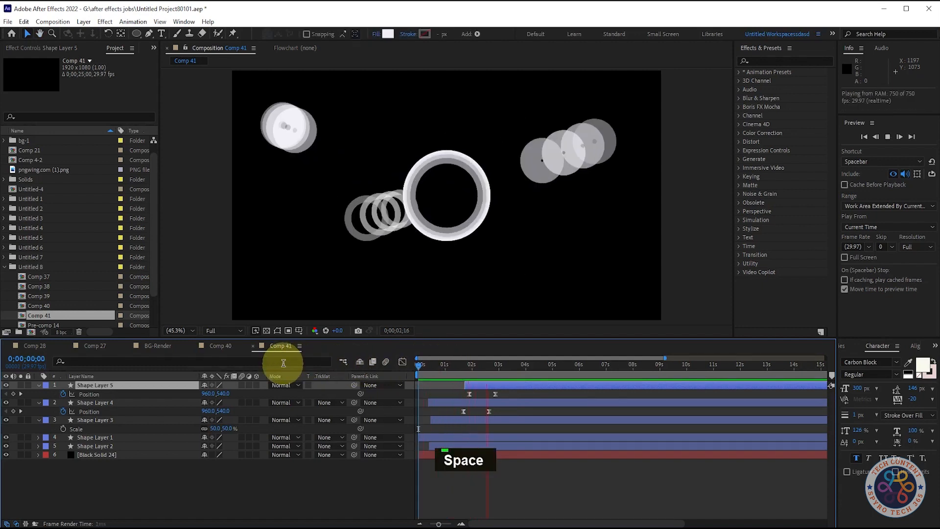
Move Shape Layer 5 earlier so that it starts at 0;00;01;17, and preview the animation
drag(479, 385, 460, 385)
drag(519, 367, 407, 371)
key(space)
key(space)
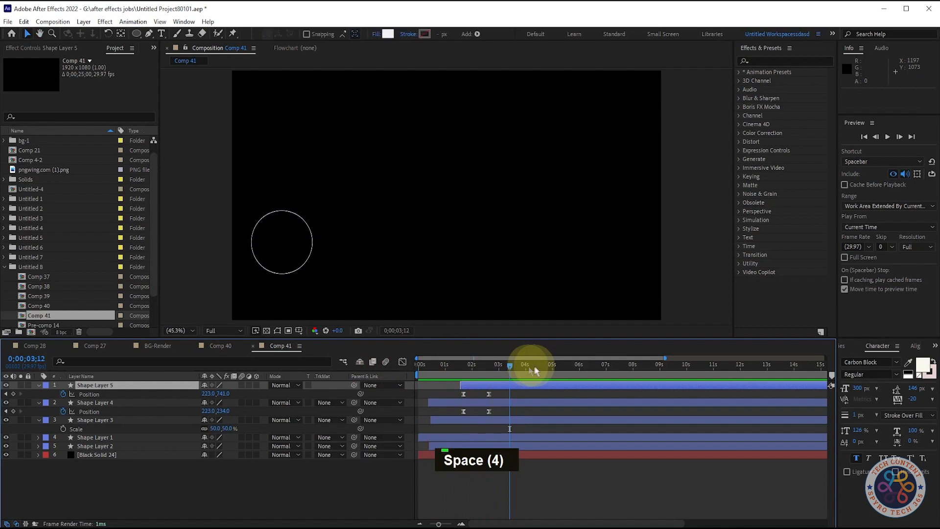
Duplicate Shape Layer 5 and set the duplicate's ending Position to 1597, 797 at 0;00;02;19
mouse_move(471, 374)
mouse_down()
mouse_move(539, 367)
mouse_move(489, 372)
mouse_up()
key(ctrl+d)
key(p)
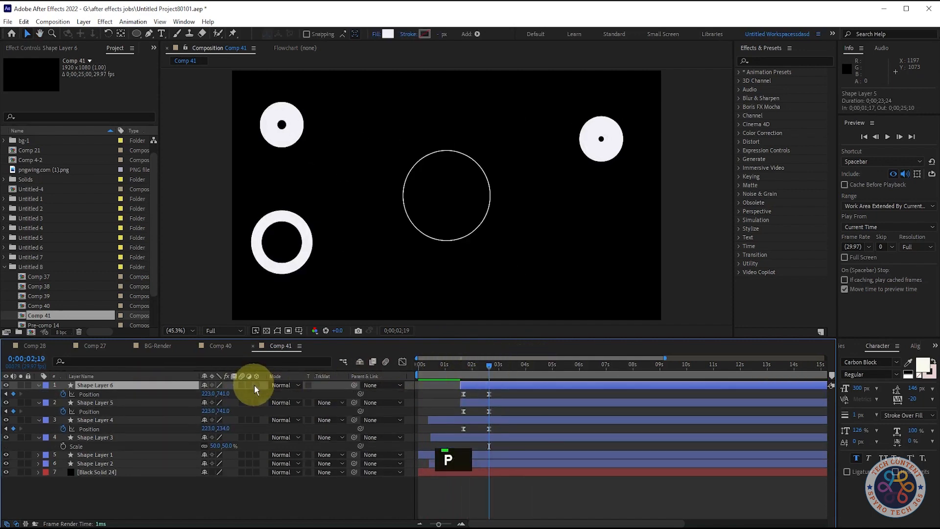
click(6, 394)
click(21, 394)
drag(225, 394, 314, 225)
drag(208, 394, 319, 405)
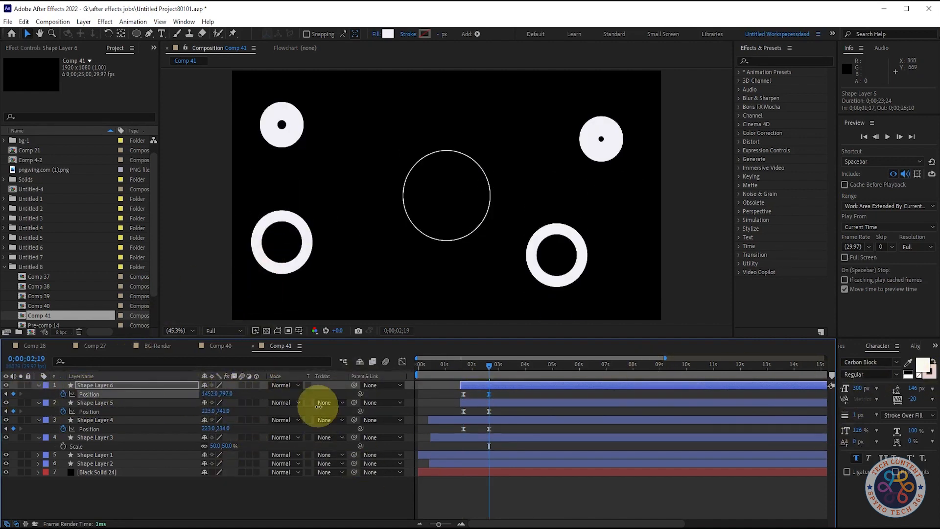
drag(210, 394, 300, 416)
Set Shape Layer 6's Scale to 50% and preview the burst from the start
key(s)
click(216, 393)
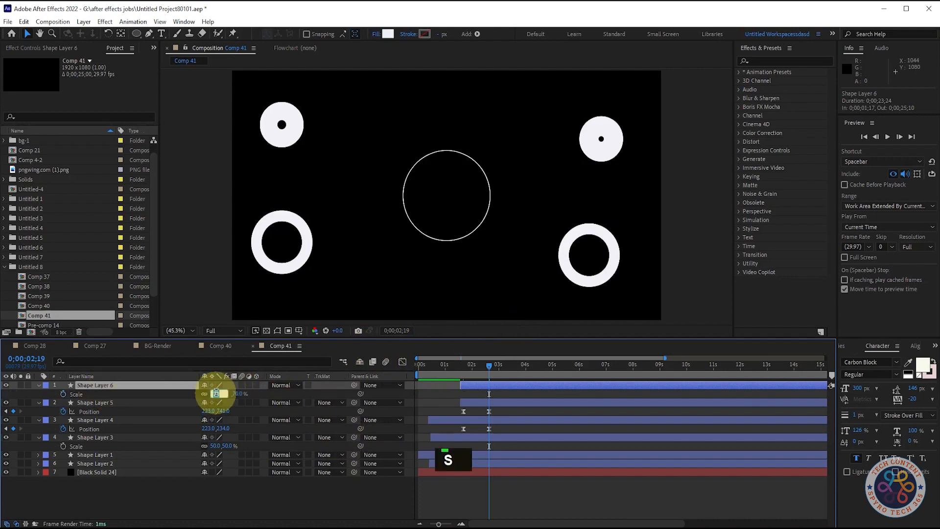
text(60)
key(Return)
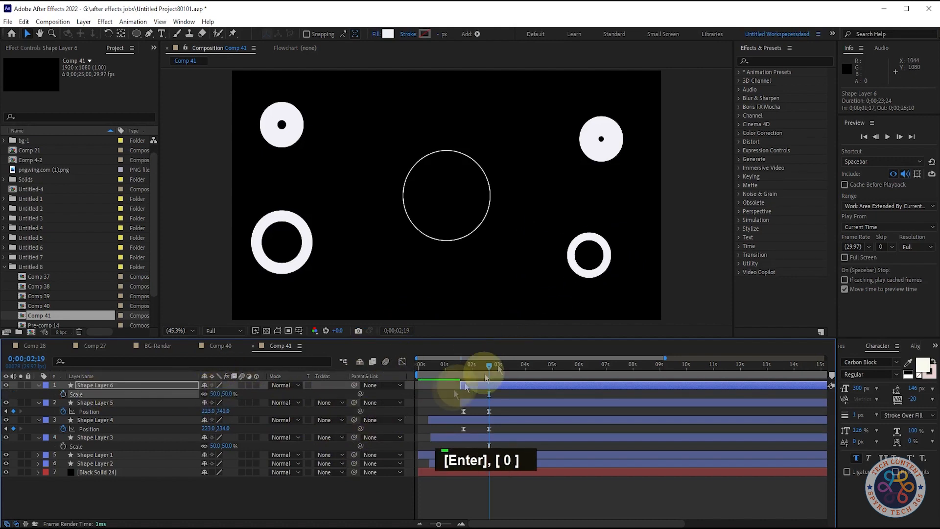
drag(489, 366, 61, 375)
key(space)
key(space)
Duplicate Shape Layer 3 and lower the duplicate's ending Position at 0;00;02;22 to just above the lower-right ring
drag(467, 366, 488, 378)
click(93, 437)
click(20, 437)
click(20, 438)
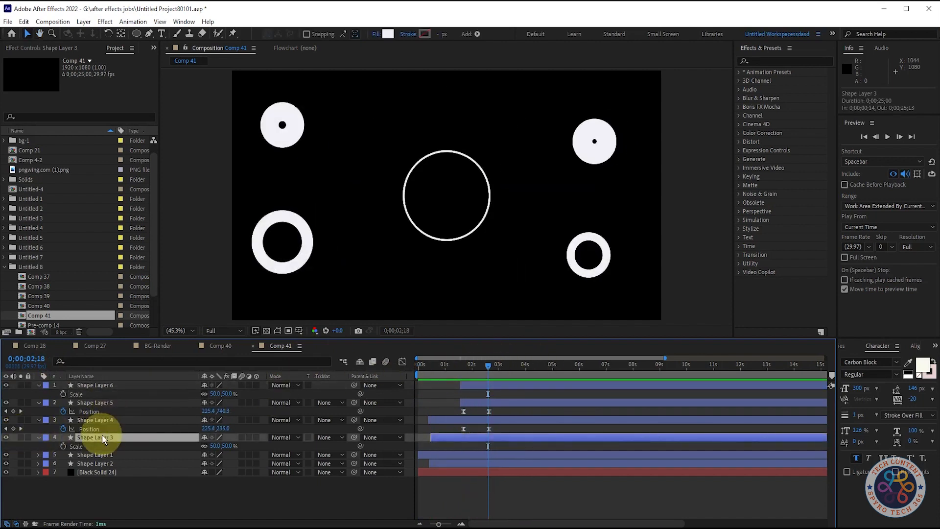
key(ctrl+d)
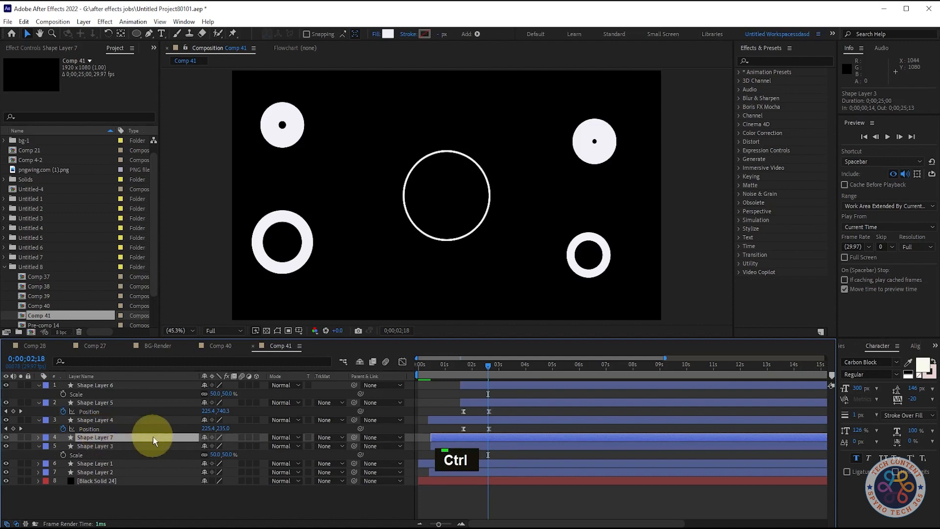
key(p)
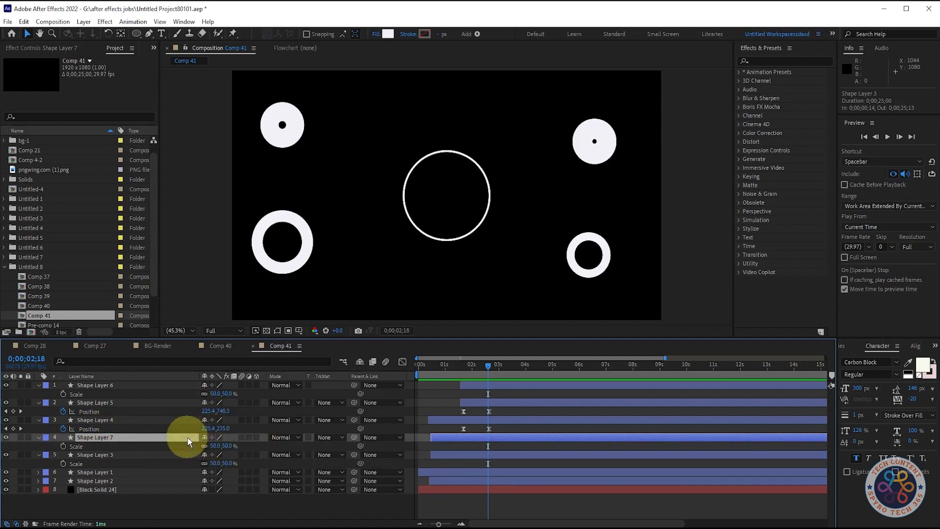
click(20, 446)
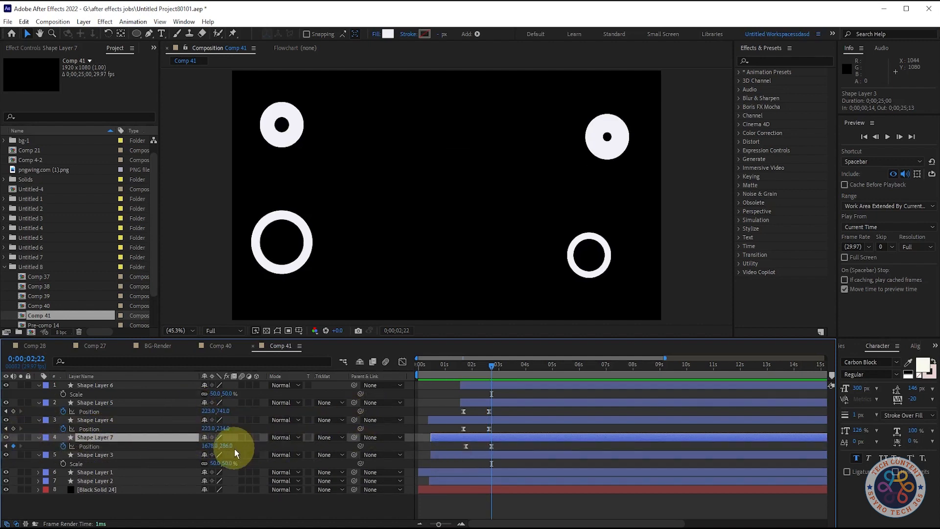
mouse_move(225, 449)
mouse_down()
mouse_move(272, 505)
mouse_move(236, 436)
mouse_up()
Set Shape Layer 7's Scale to 40% and preview the burst from the start
click(138, 437)
key(s)
click(214, 446)
text(40)
key(Return)
key(Home)
key(space)
key(space)
Duplicate Shape Layer 7, place the duplicate at the top of the layer stack and show its Position keyframes
click(488, 366)
key(ctrl+d)
drag(109, 434, 116, 384)
key(p)
Set Shape Layer 8's ending Position to 179.2, 523.3 at 0;00;02;19, delete the extra ending keyframe and preview
drag(226, 394, 183, 398)
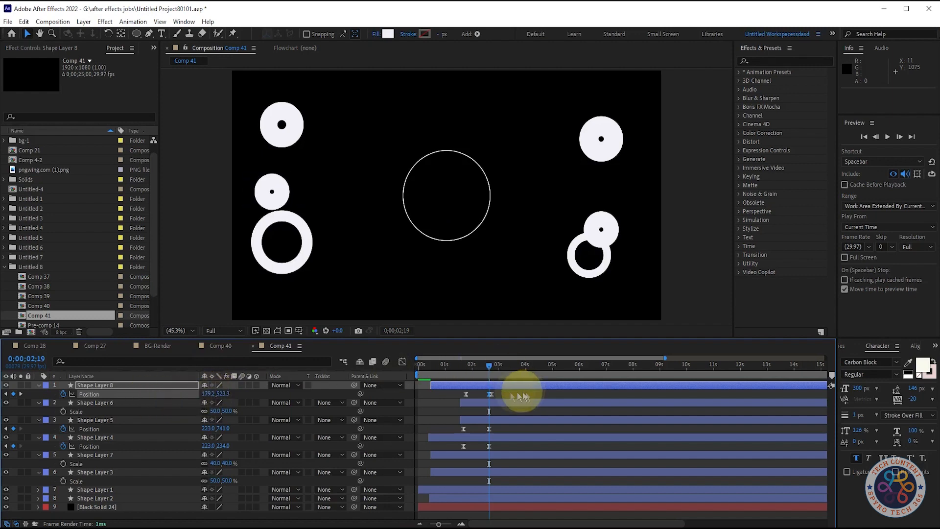
key(Delete)
drag(496, 377, 131, 384)
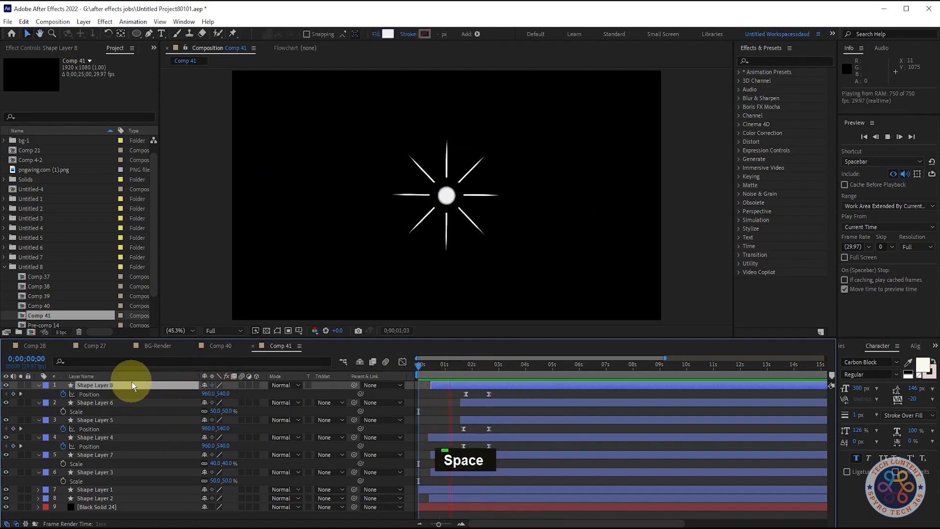
key(space)
Trim Shape Layer 8's start to about 0;00;01;15 and preview the burst
drag(521, 365, 190, 358)
key(space)
key(space)
key(space)
key(space)
Set the vertical value of Shape Layer 8's ending Position to 573.3 and preview the animation
drag(518, 366, 488, 365)
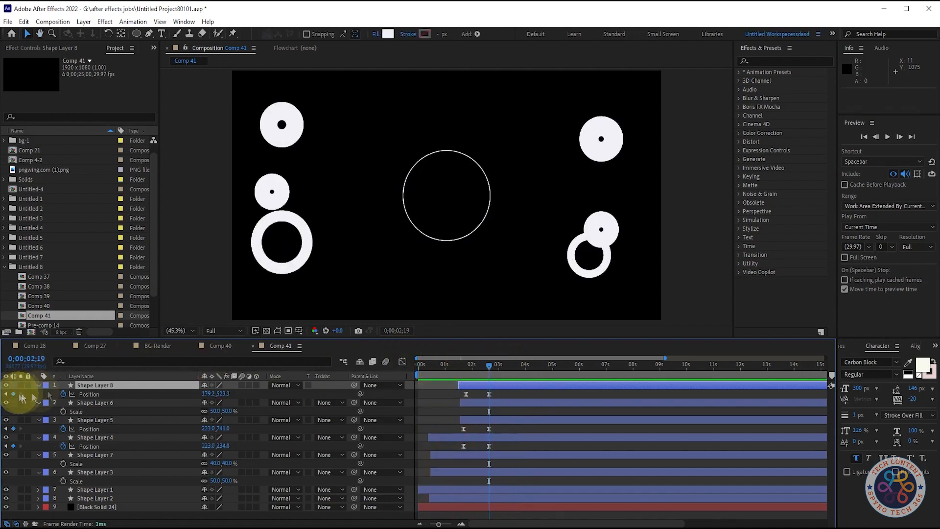
drag(222, 394, 219, 424)
drag(480, 364, 261, 367)
key(space)
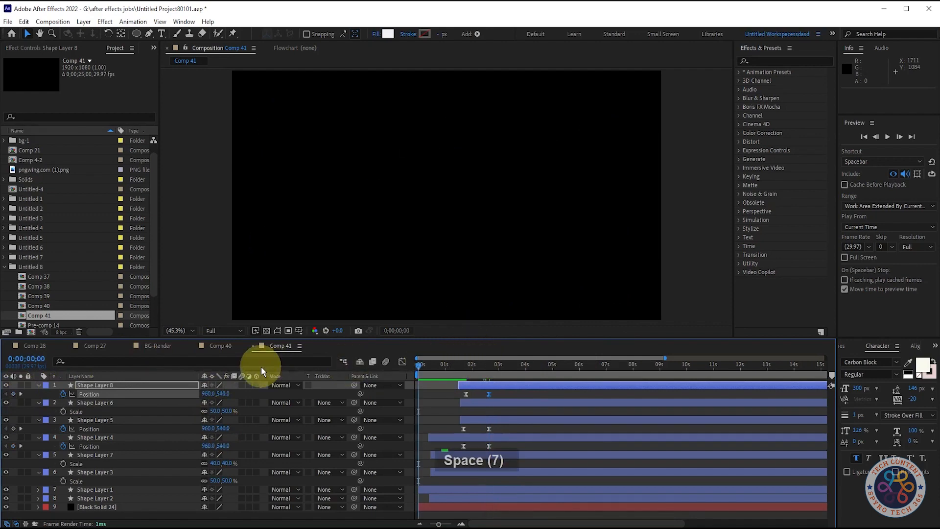
key(space)
key(space)
key(space)
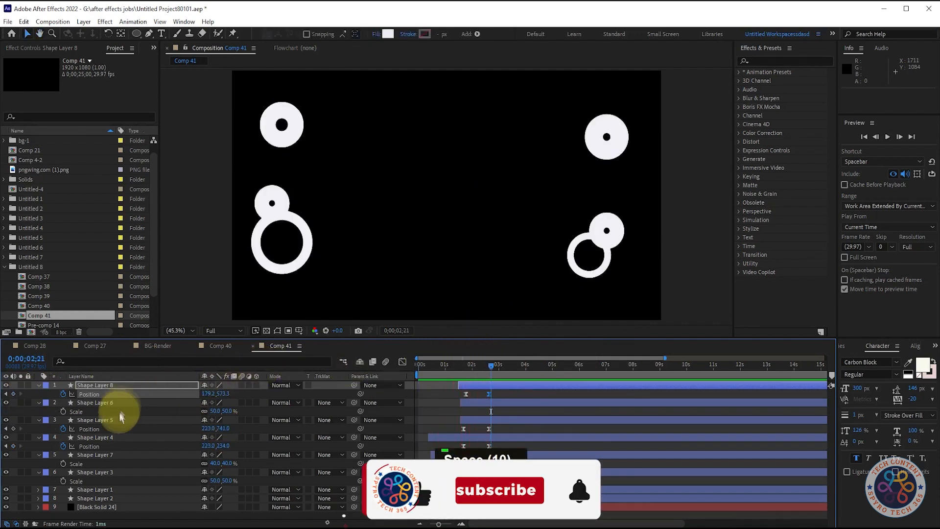
Examine Shape Layer 6's Scale and Position keyframes and play the burst from the start
click(20, 404)
click(19, 404)
click(19, 404)
click(19, 403)
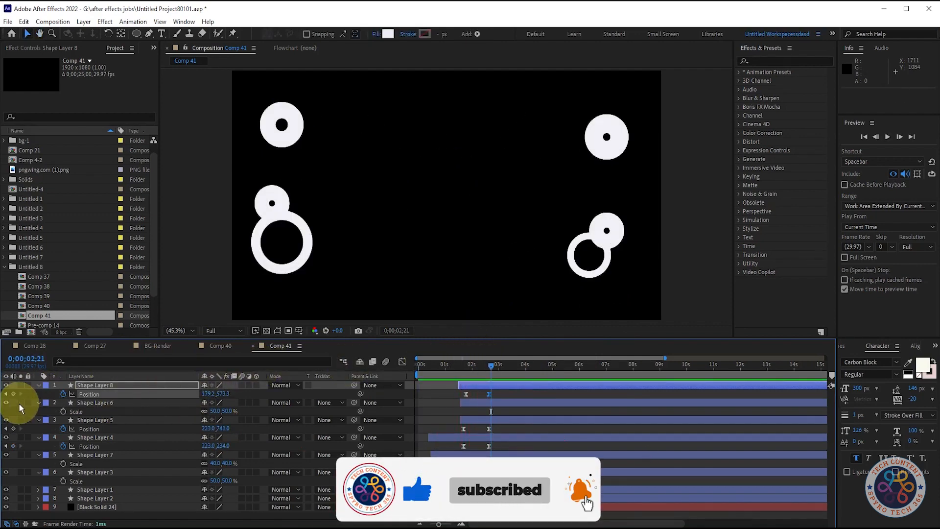
click(145, 403)
key(u)
drag(490, 365, 288, 378)
key(space)
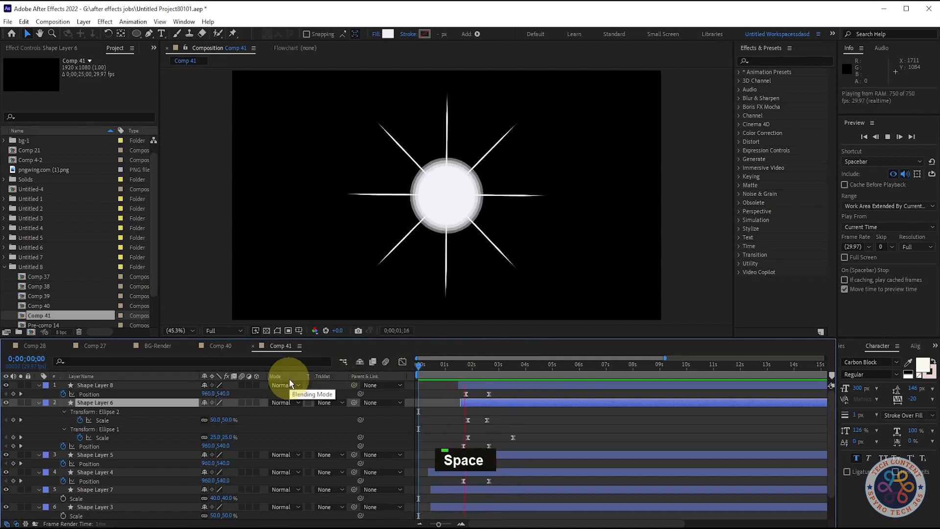
key(space)
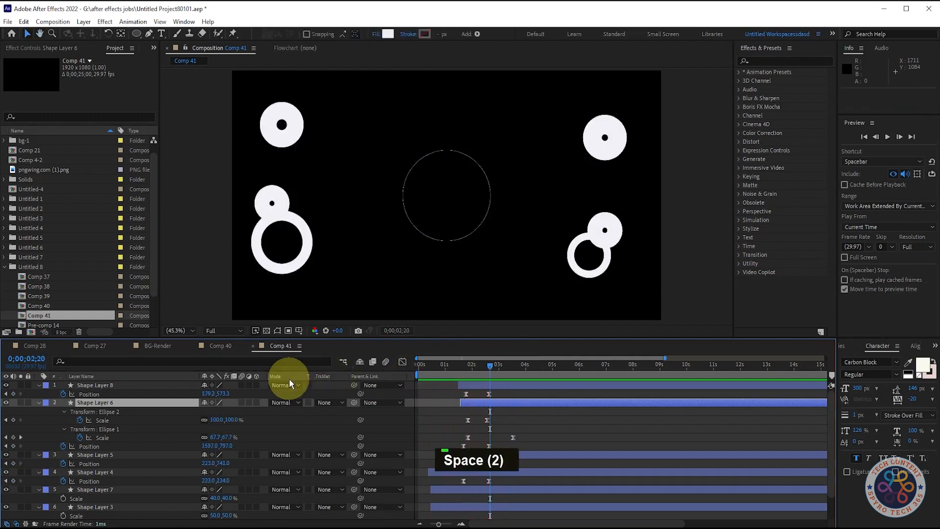
key(space)
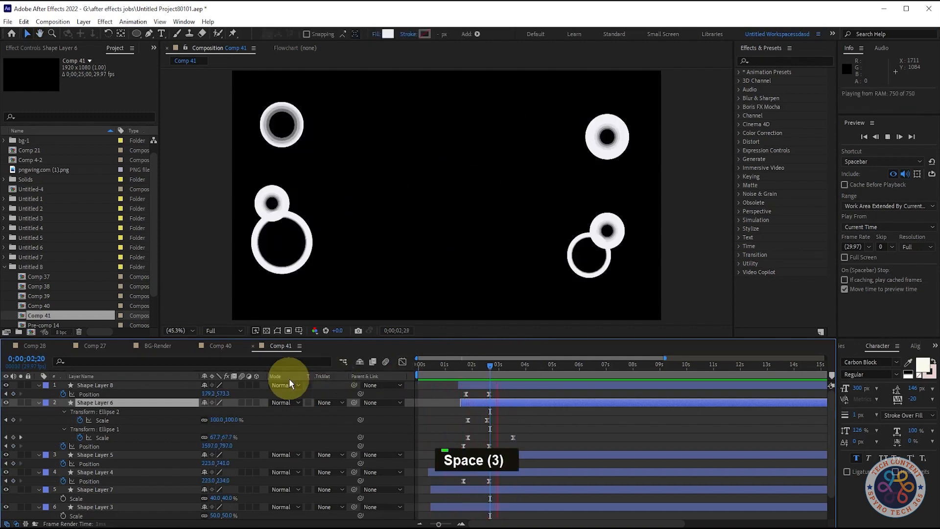
Pre-compose all eight shape layers as Pre-comp 17, moving all attributes into the new composition
click(39, 403)
click(39, 385)
key(space)
click(163, 507)
click(128, 386)
shift+click(107, 480)
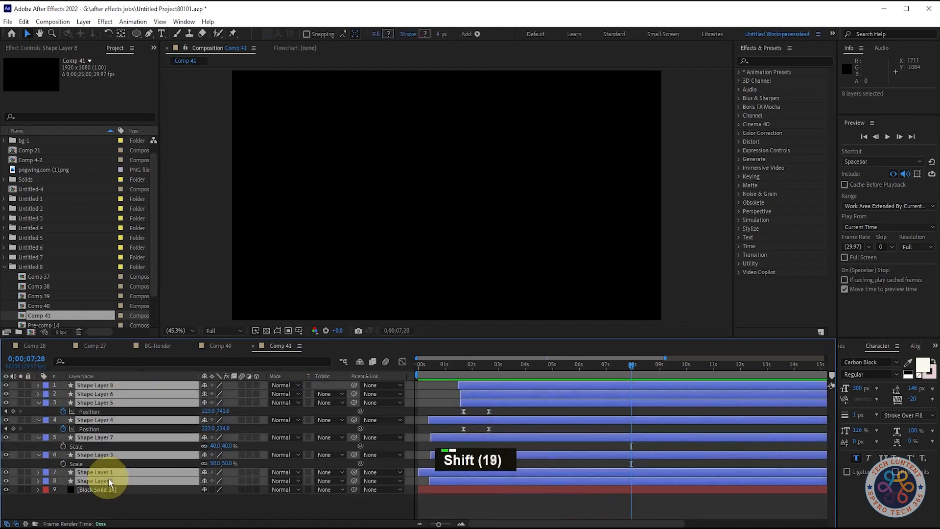
click(754, 61)
right_click(185, 421)
click(208, 420)
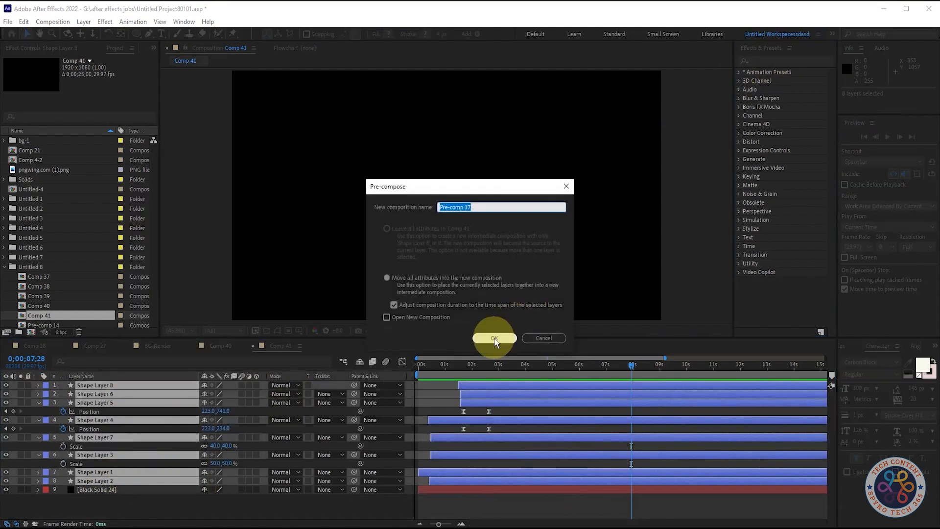
click(497, 336)
Apply the Fill effect to Pre-comp 17 and set its color to cyan 26C3DA
click(778, 63)
text(fill)
drag(773, 124, 147, 385)
click(92, 95)
click(268, 231)
click(235, 188)
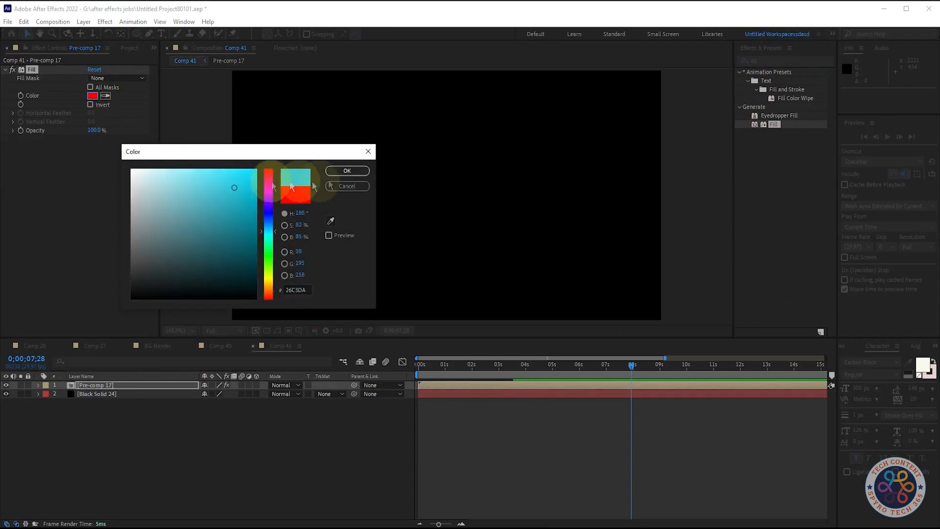
click(351, 171)
Preview the cyan burst and end Comp 41's work area at 0;00;03;19
drag(640, 368, 304, 331)
key(space)
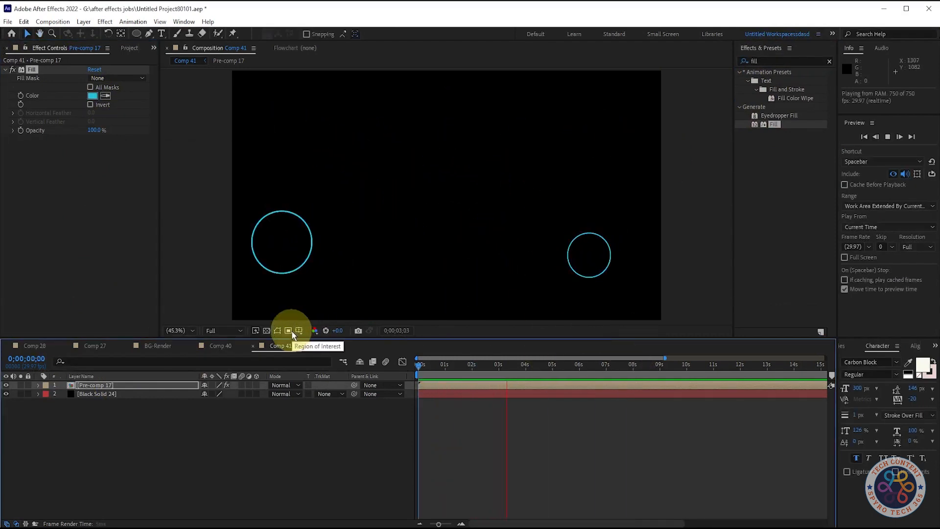
key(space)
mouse_move(522, 366)
mouse_down()
mouse_move(420, 369)
mouse_move(515, 376)
mouse_up()
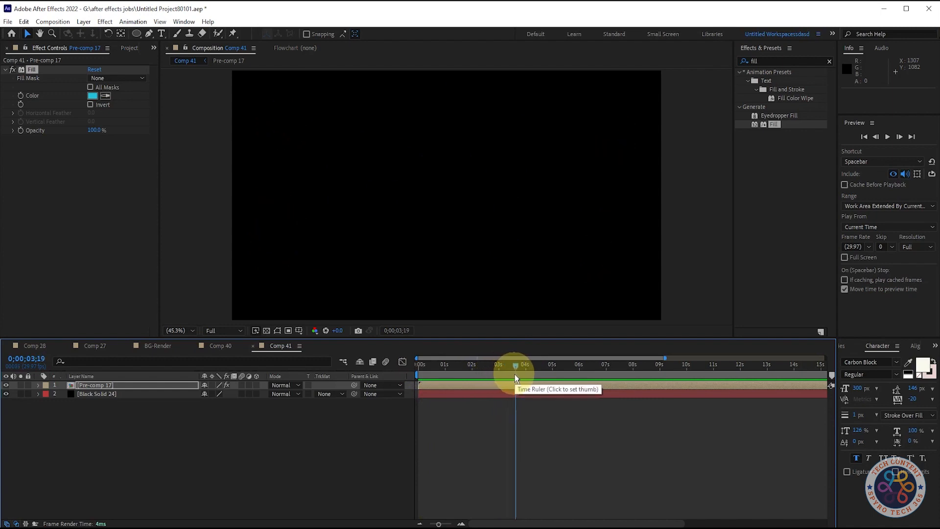
key(n)
key(Home)
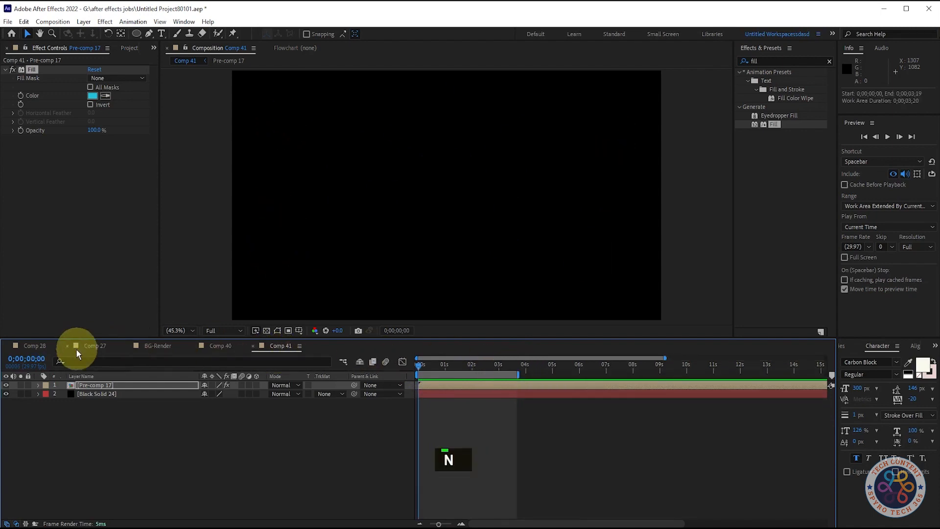
Apply the Glow effect to Pre-comp 17 and set its Glow Radius to 29
click(792, 65)
double_click(792, 65)
text(glow)
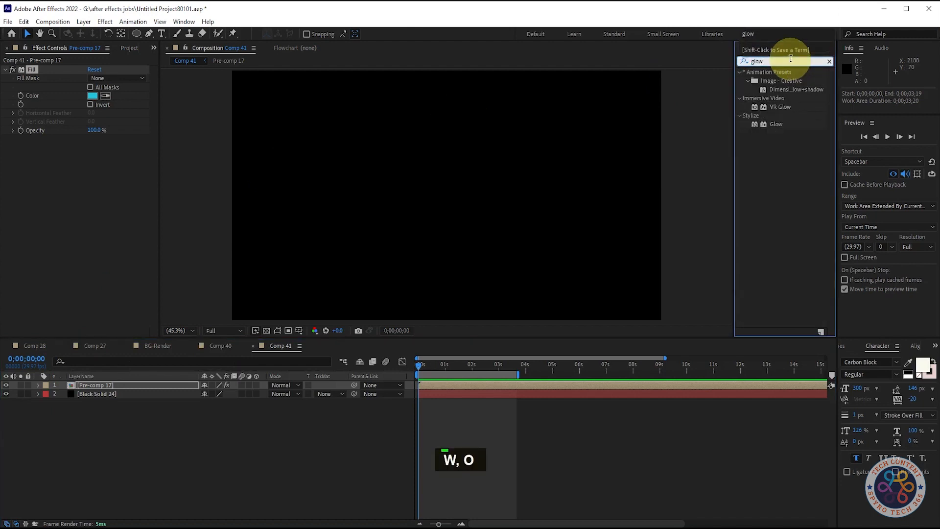
drag(776, 124, 101, 386)
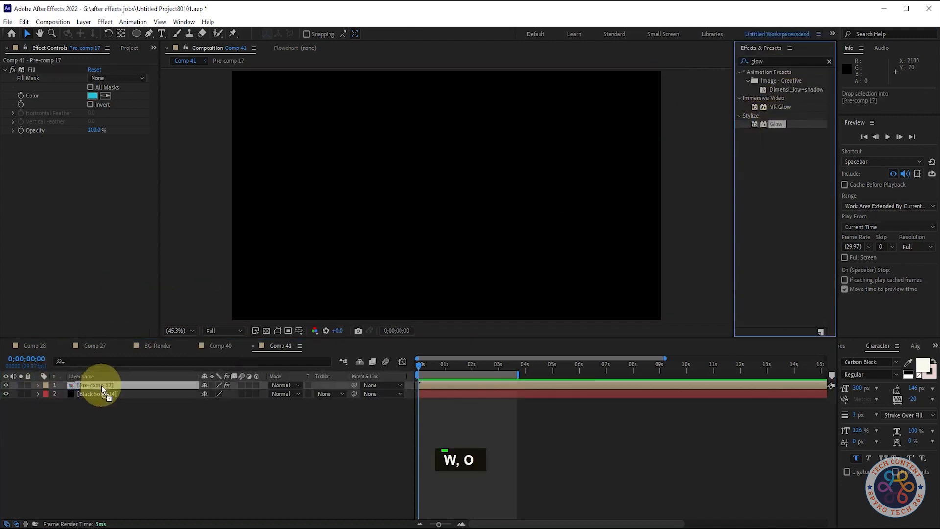
drag(98, 168, 105, 167)
Preview the glowing burst within the work area, then view it in full screen
key(space)
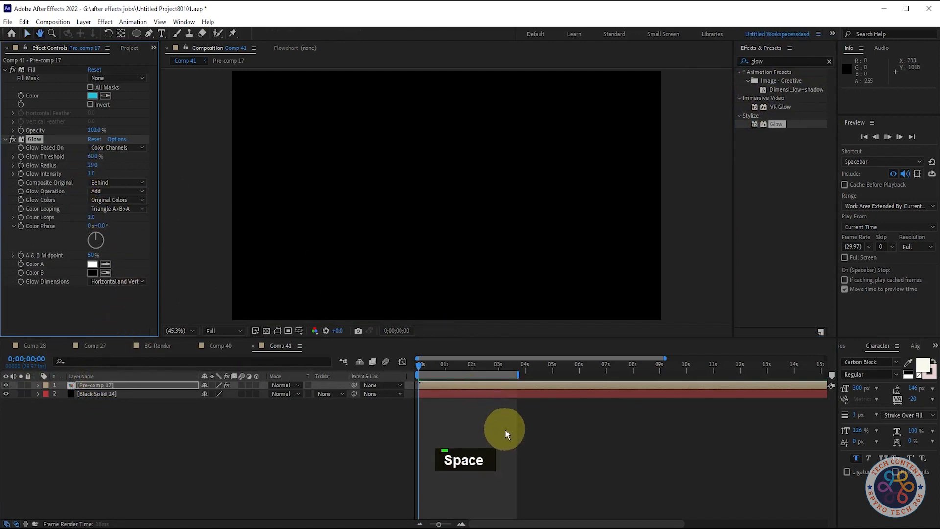
key(space)
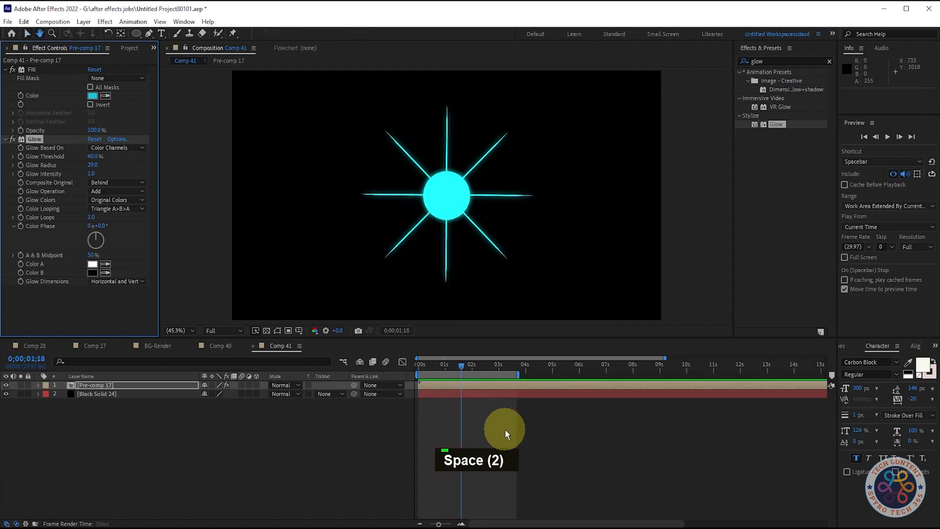
key(space)
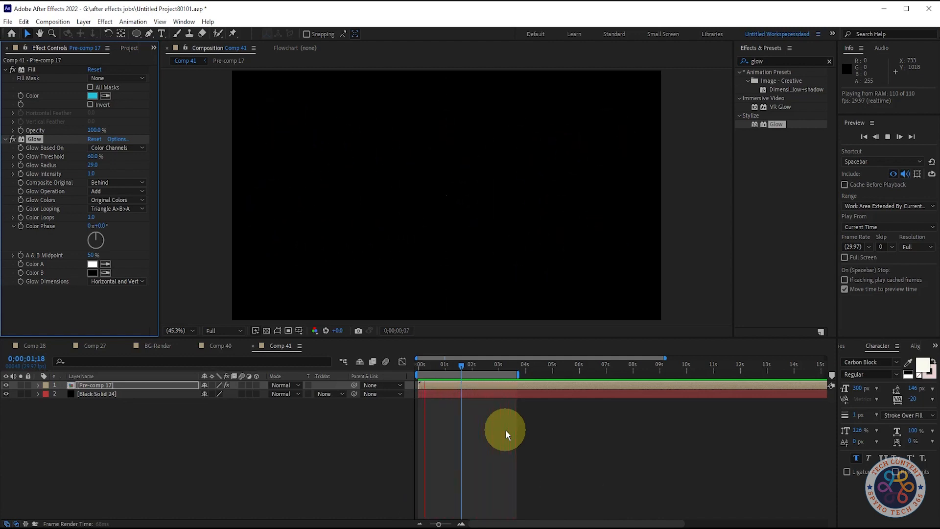
key(space)
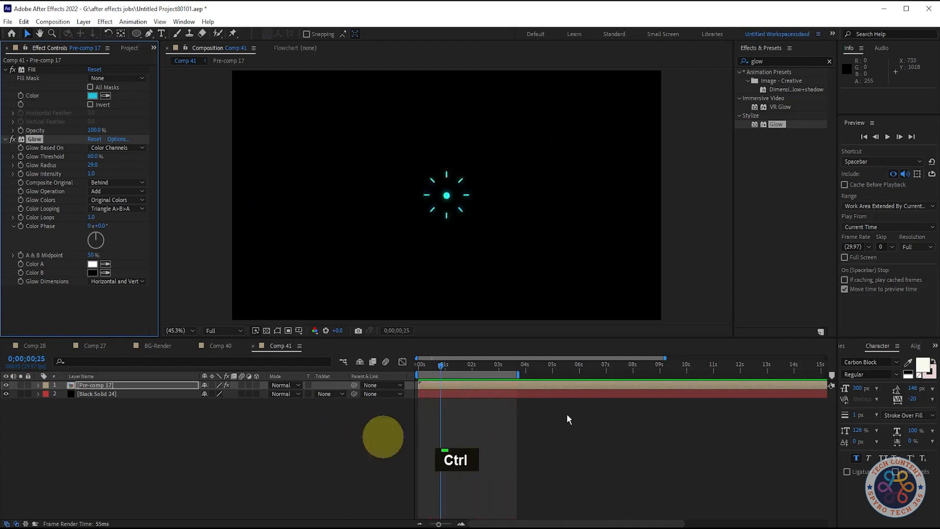
click(844, 257)
key(space)
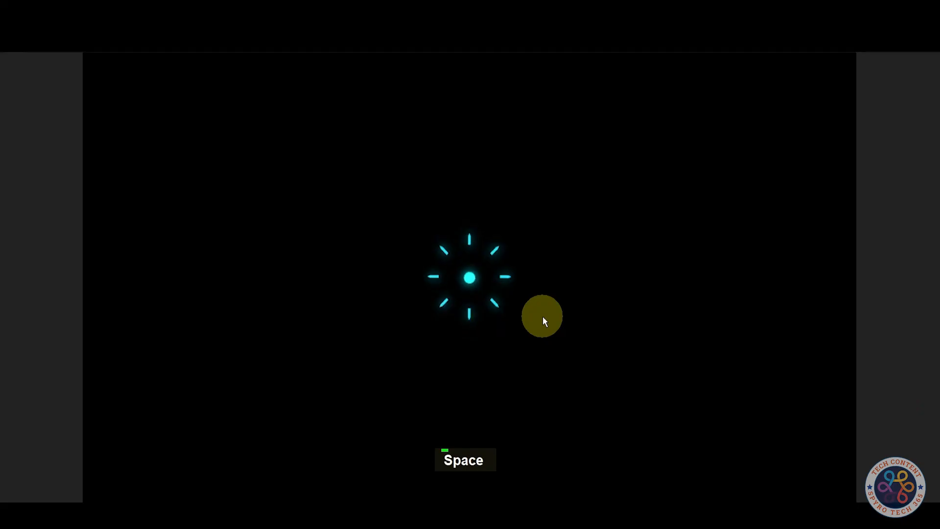